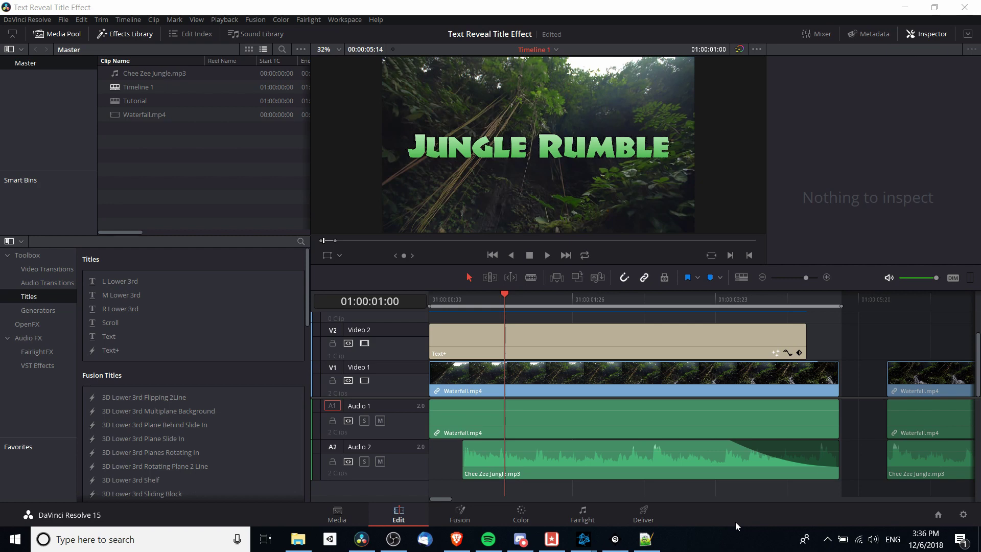
Scrub Timeline 1 back to the title rising in and zoom the viewer onto JUNGLE
left_click(490, 297)
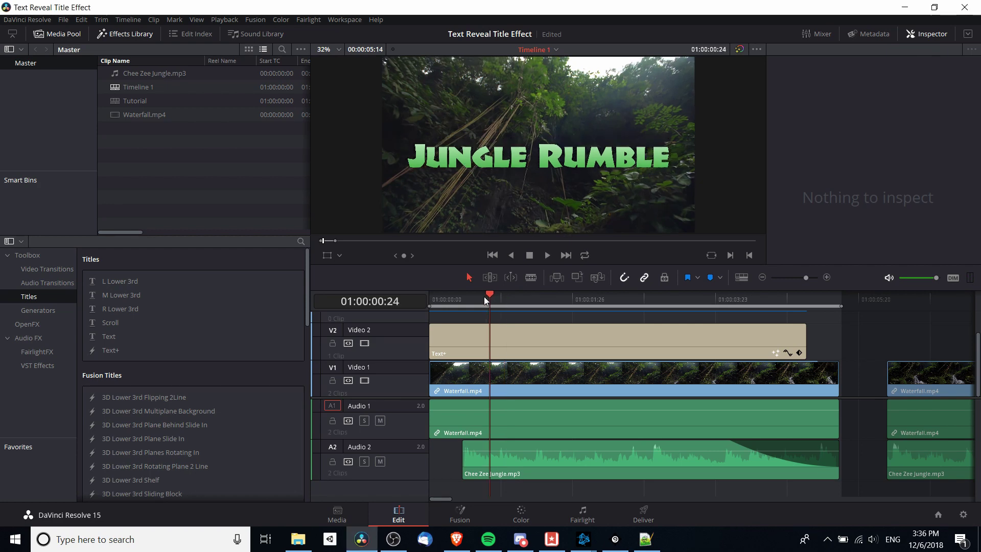
left_click_drag(484, 295, 461, 296)
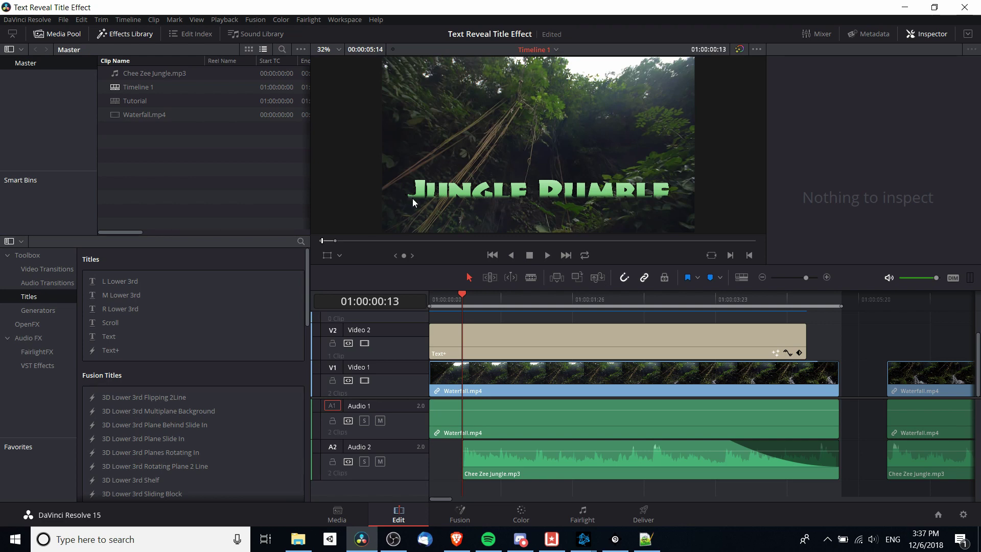
scroll(413, 202, "up", 5)
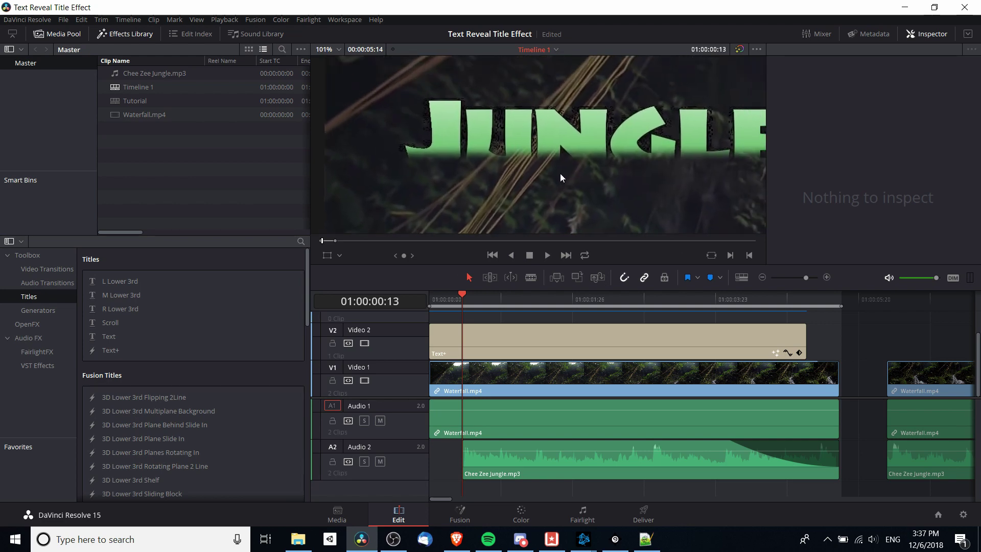
left_click_drag(551, 177, 410, 209)
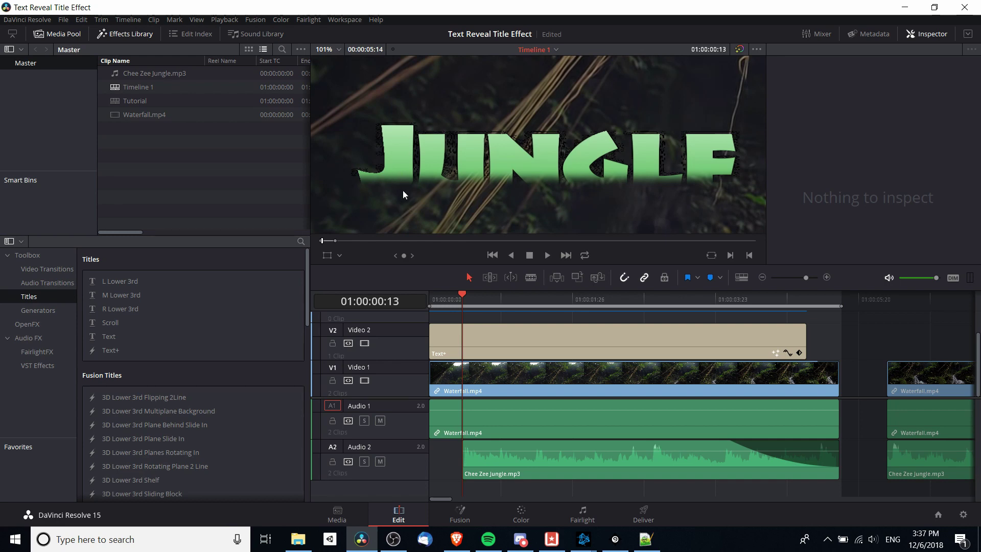
scroll(396, 185, "up", 3)
scroll(396, 186, "right", 2)
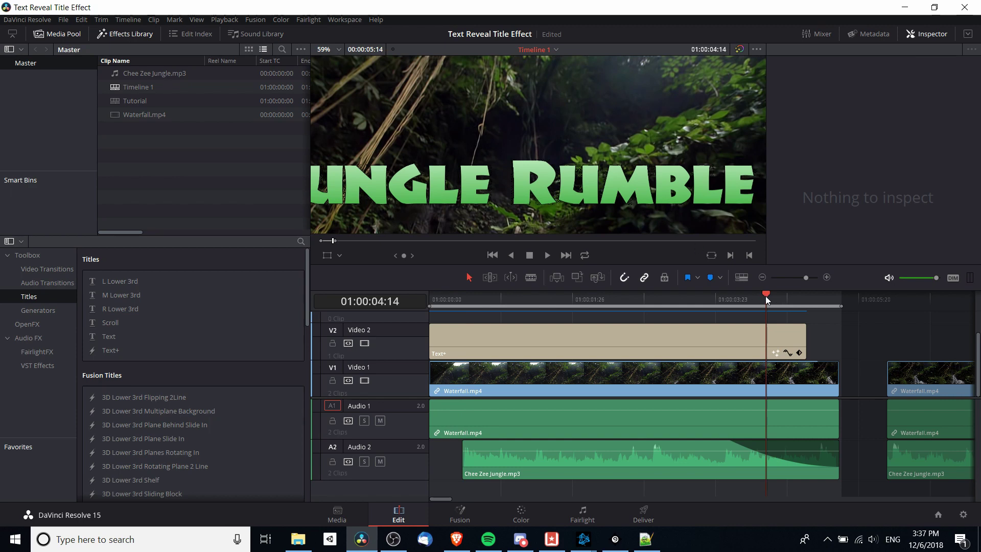
Advance to watch the title move out, then open the timeline-name dropdown
key("Right")
key("Right")
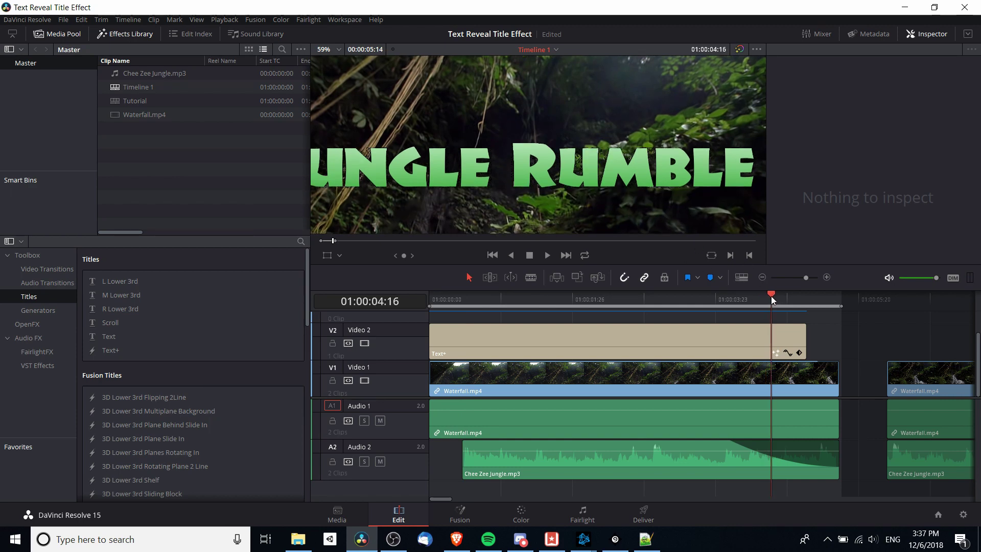
left_click_drag(771, 296, 783, 296)
scroll(633, 132, "down", 2)
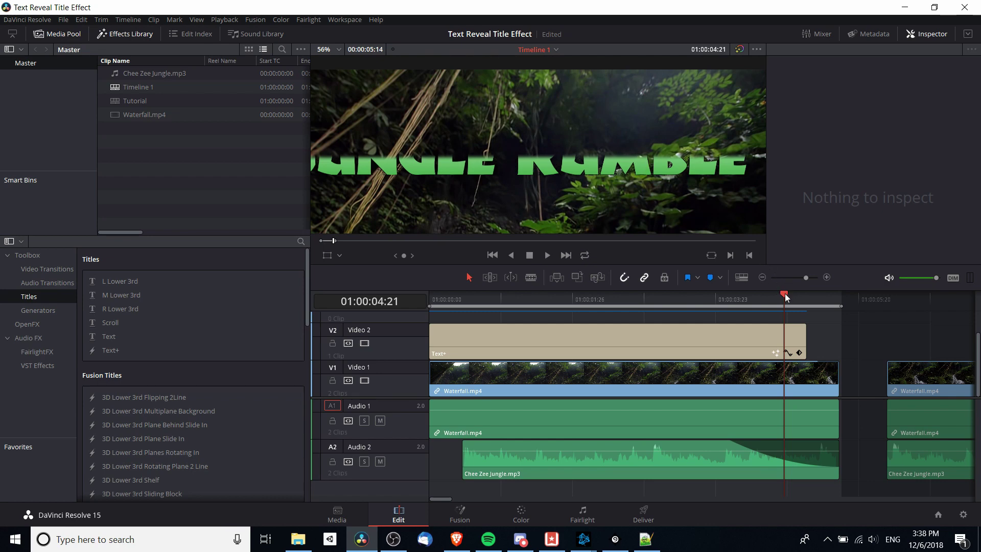
left_click(555, 50)
Switch to the Tutorial timeline and place a selected Text+ title on Video 2 above Waterfall.mp4
left_click(533, 76)
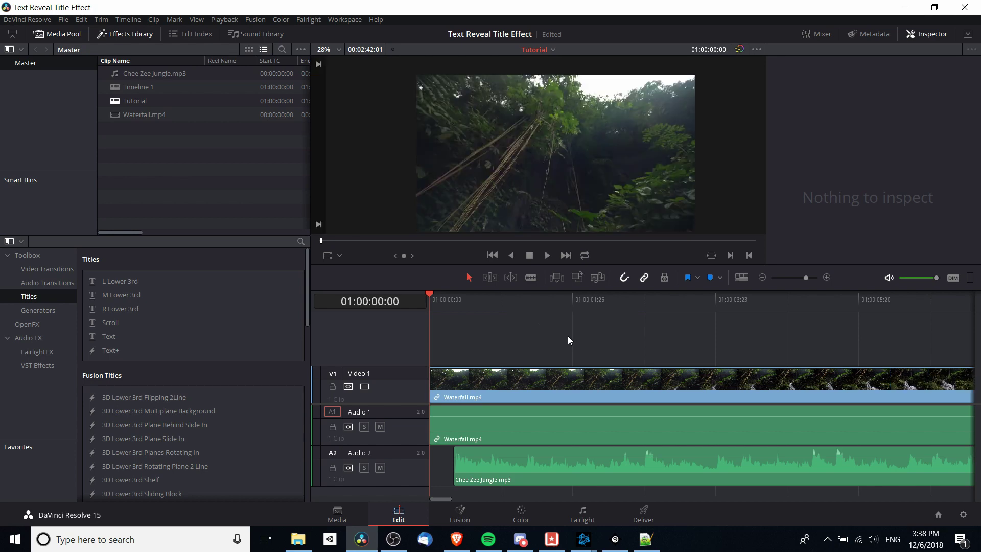
scroll(559, 203, "down", 2)
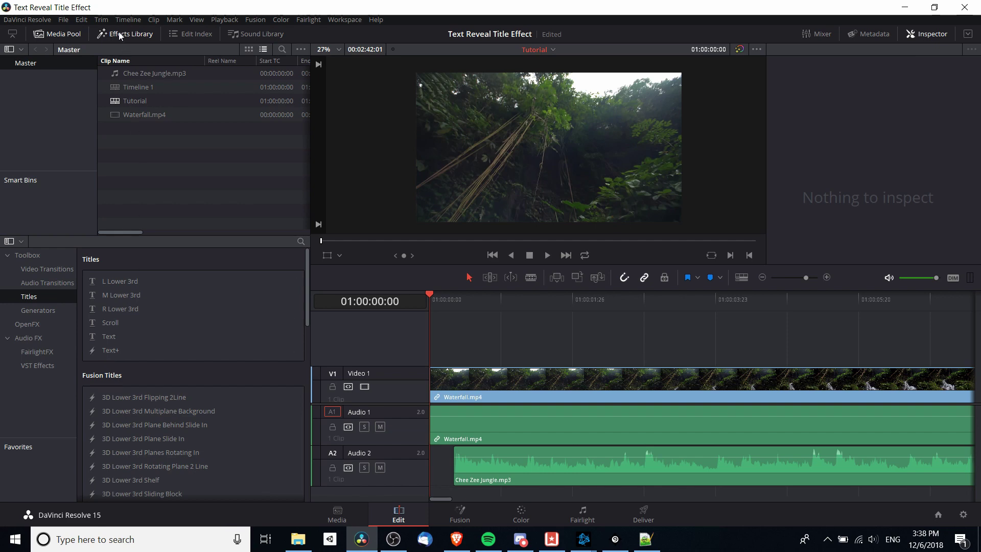
left_click(141, 35)
left_click(143, 38)
left_click(120, 354)
left_click_drag(426, 349, 435, 349)
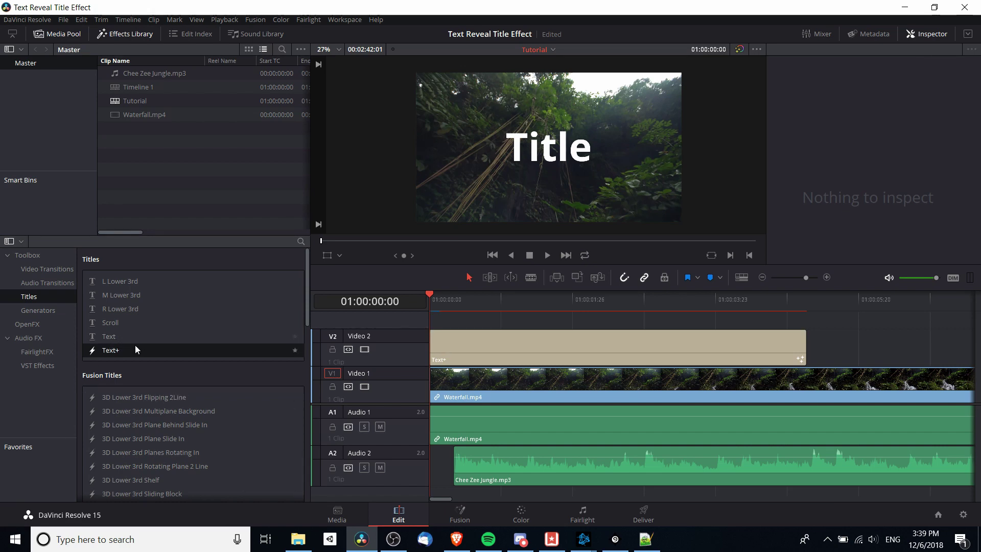
left_click(628, 333)
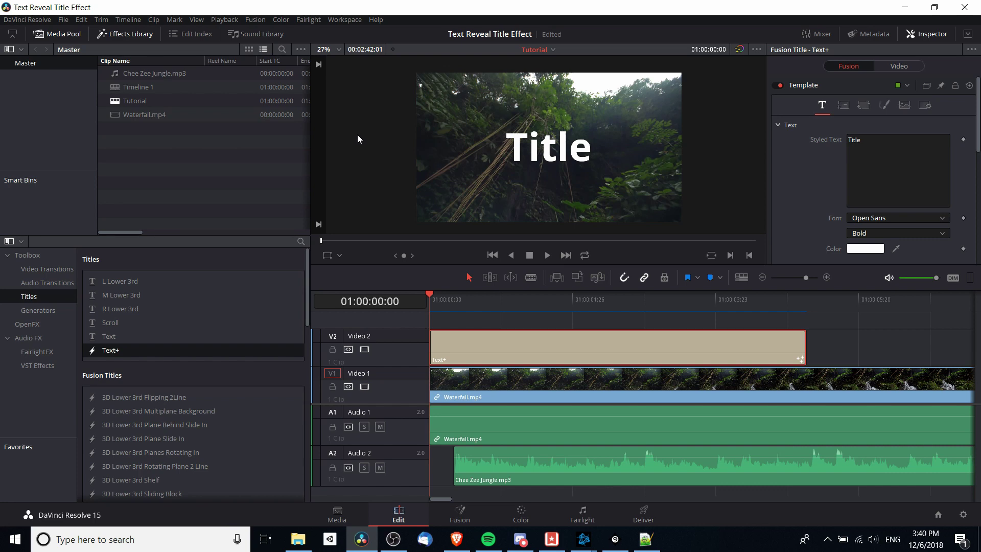
On the Color page, enable the square Linear window around the title clip's text
left_click(514, 518)
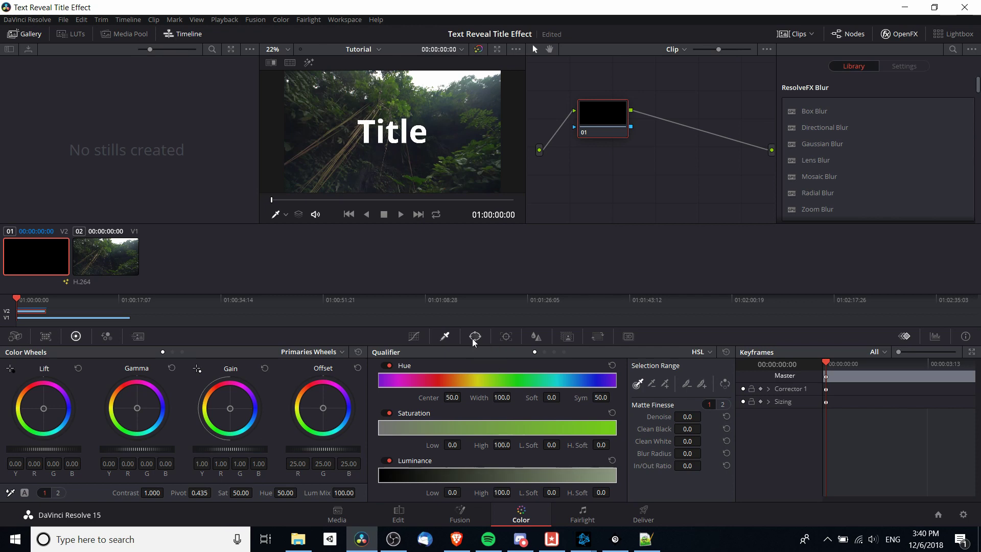
left_click(475, 337)
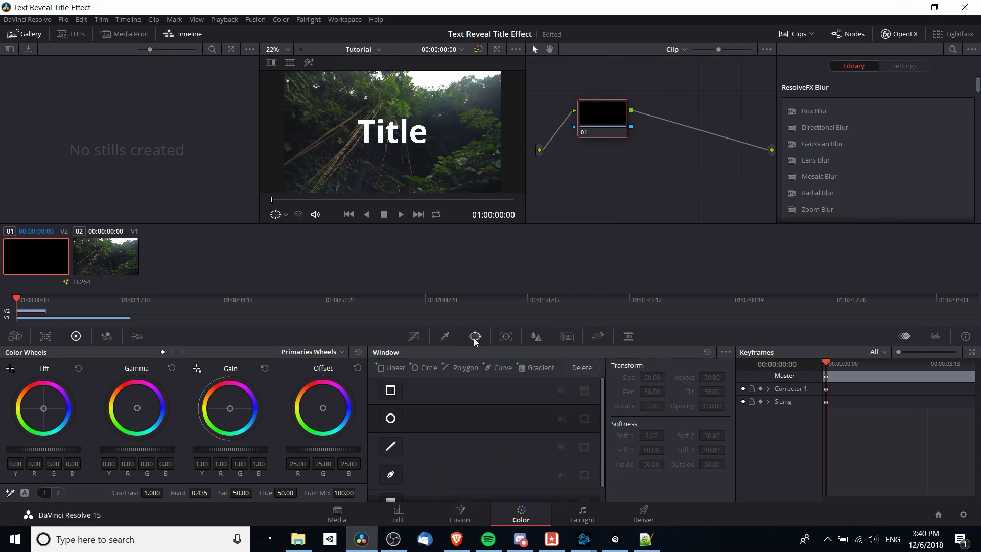
left_click(391, 391)
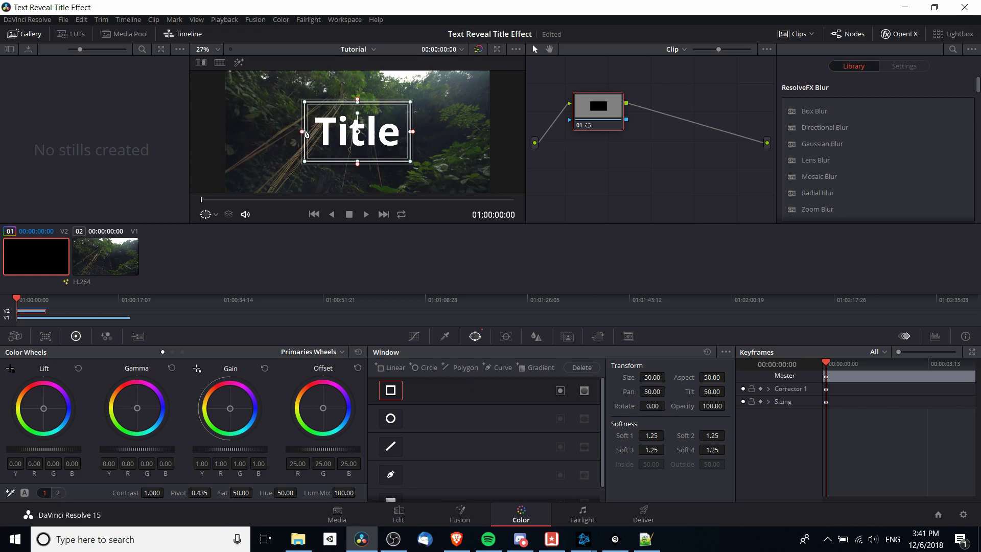
Drag the window's left and right edges outward into a wide horizontal band
left_click_drag(305, 132, 197, 133)
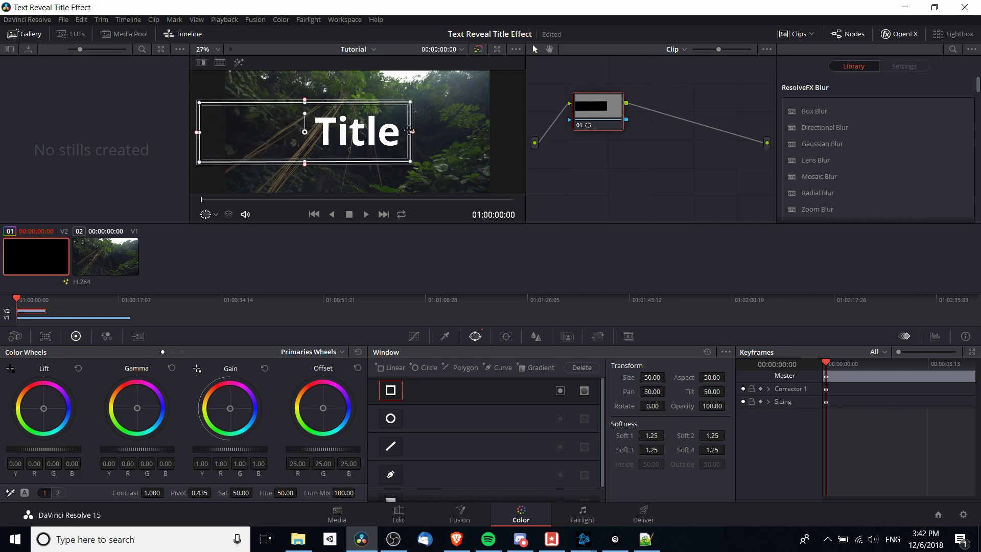
left_click_drag(411, 131, 508, 132)
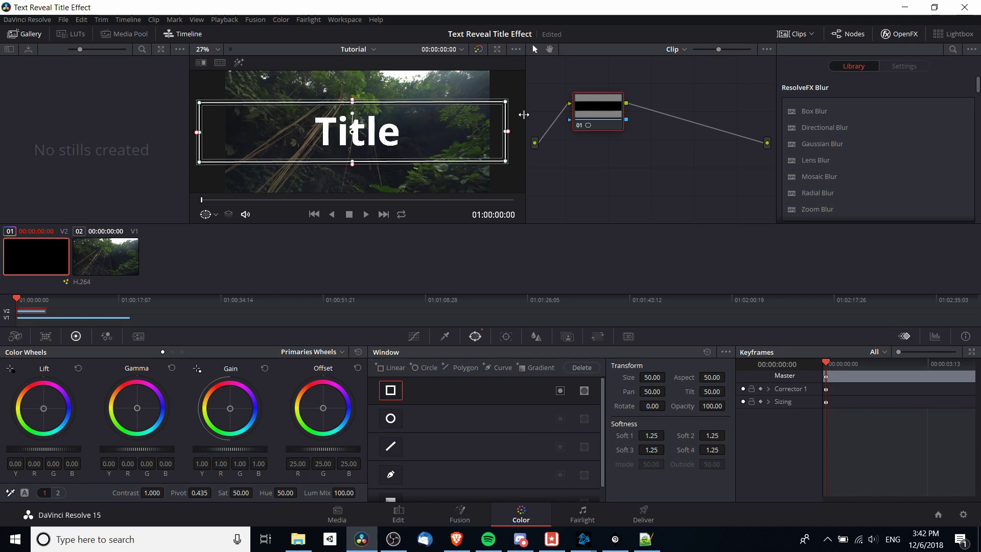
scroll(520, 120, "down", 1)
scroll(520, 121, "down", 2)
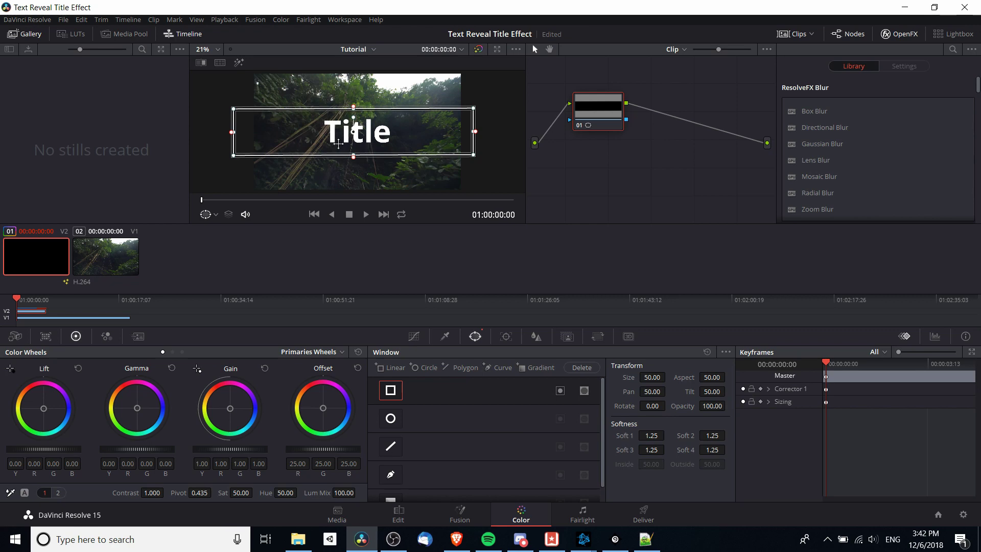
scroll(357, 128, "down", 1)
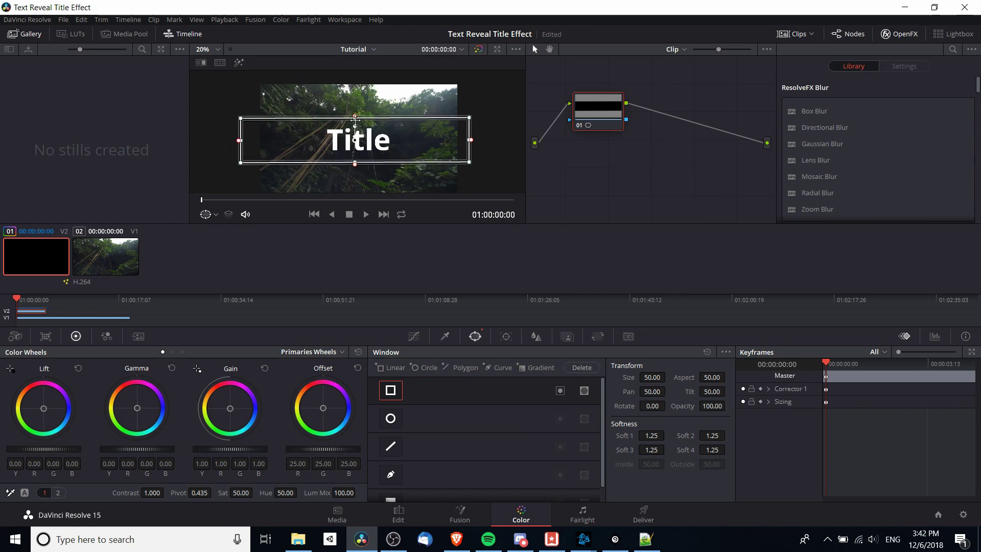
Try extending the window's bottom and top edges, undoing both height changes
left_click_drag(359, 185, 365, 160)
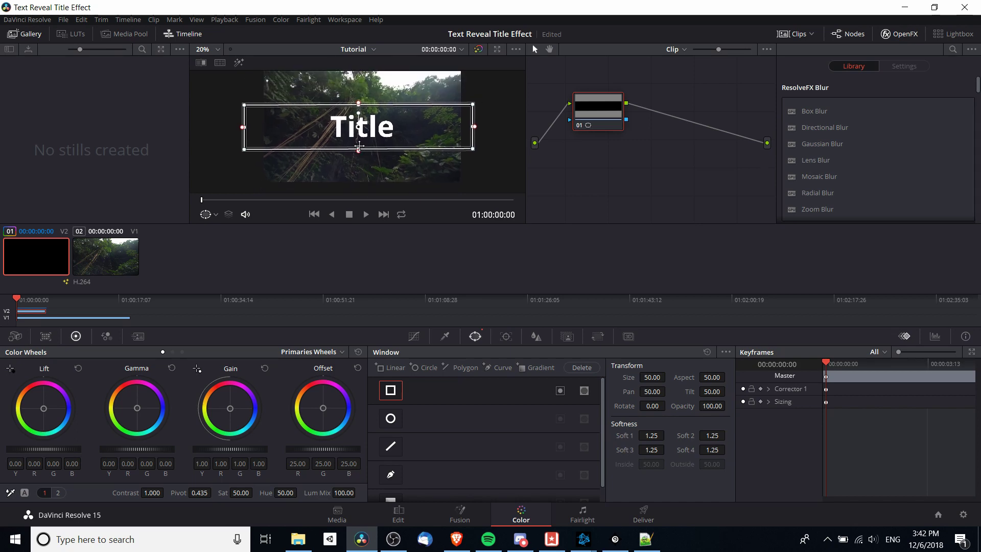
left_click_drag(359, 148, 360, 161)
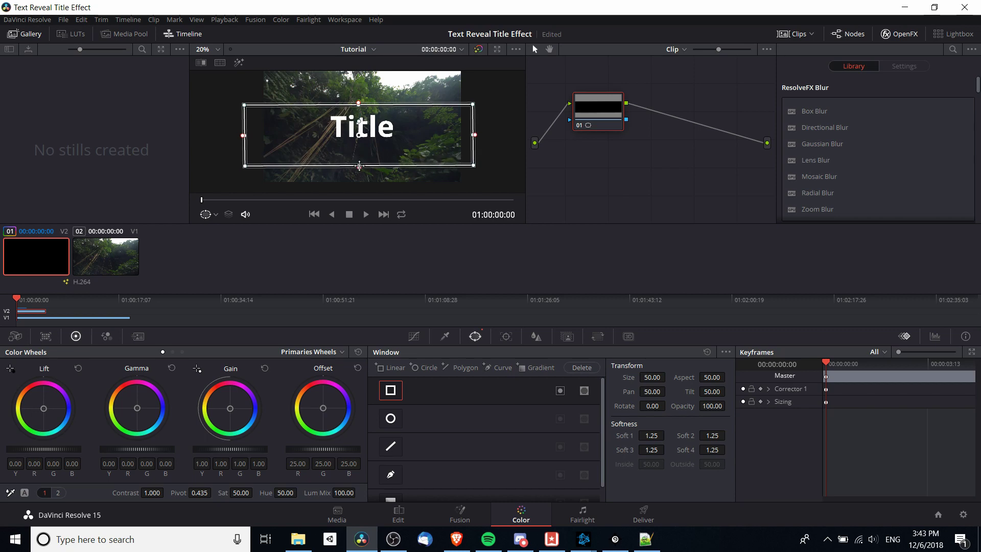
key("ctrl+z")
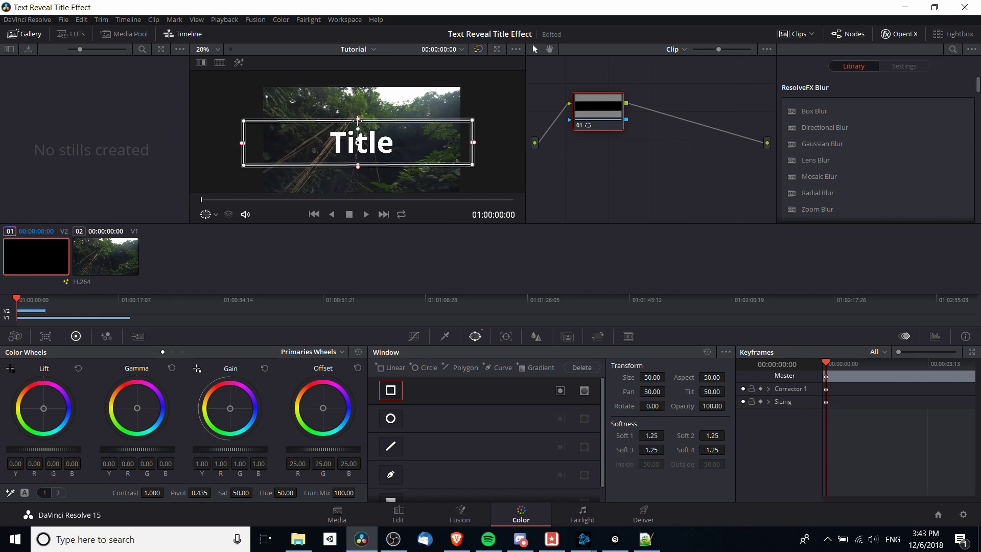
left_click_drag(358, 120, 358, 93)
key("ctrl+z")
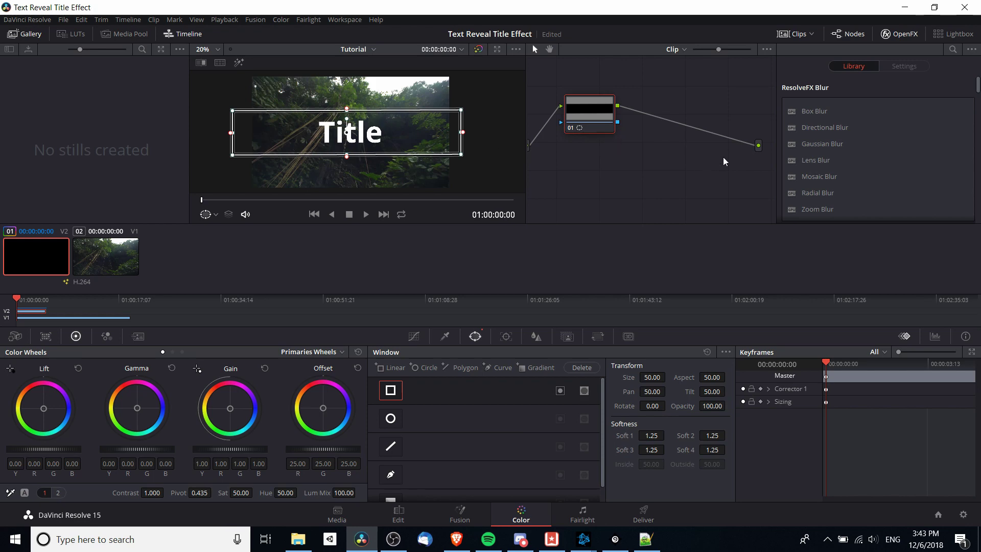
Add an Alpha Output to the node graph and wire the node's key output into it
left_click_drag(721, 170, 699, 166)
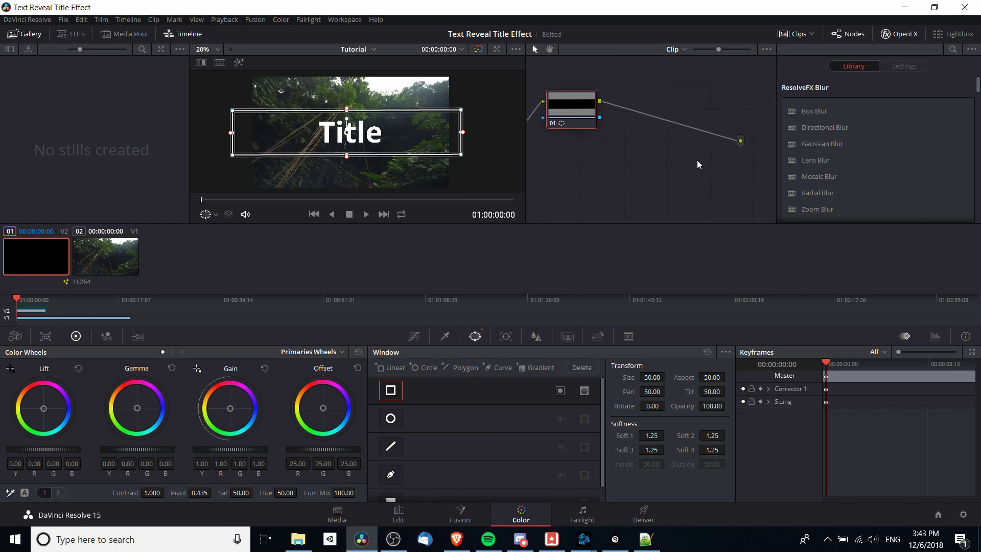
right_click(723, 160)
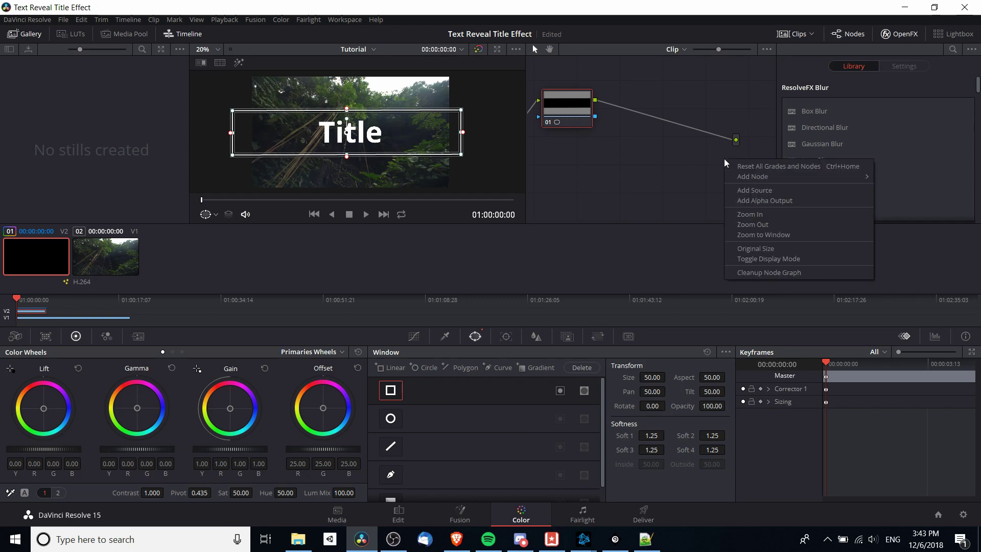
left_click(744, 201)
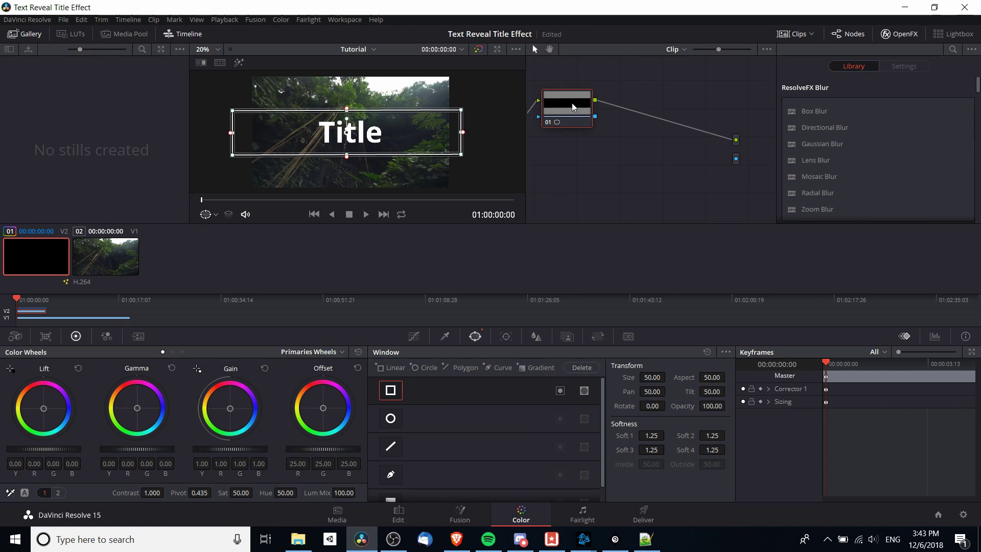
left_click_drag(595, 120, 737, 163)
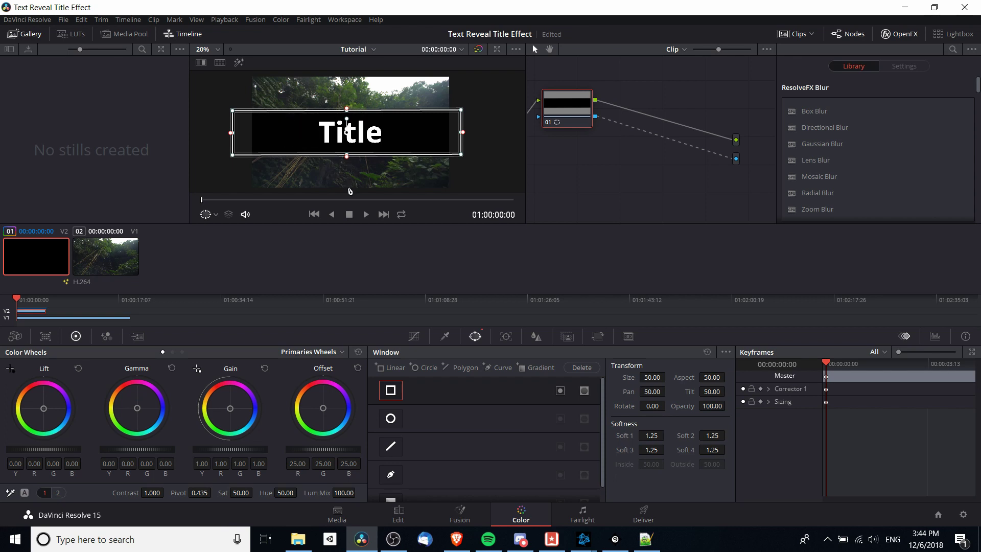
Sample the white Title text with the qualifier eyedropper, then turn Highlight off
left_click(444, 337)
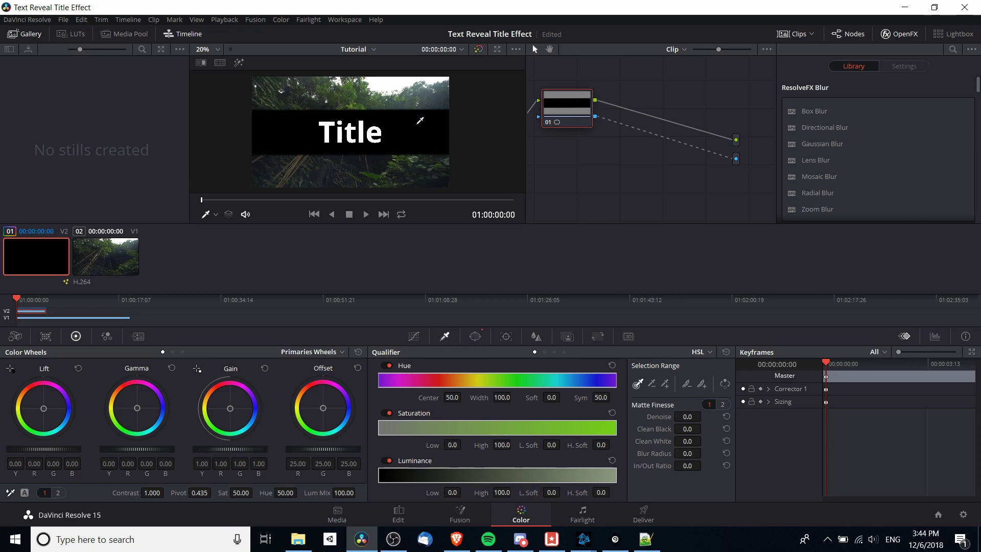
left_click(422, 121)
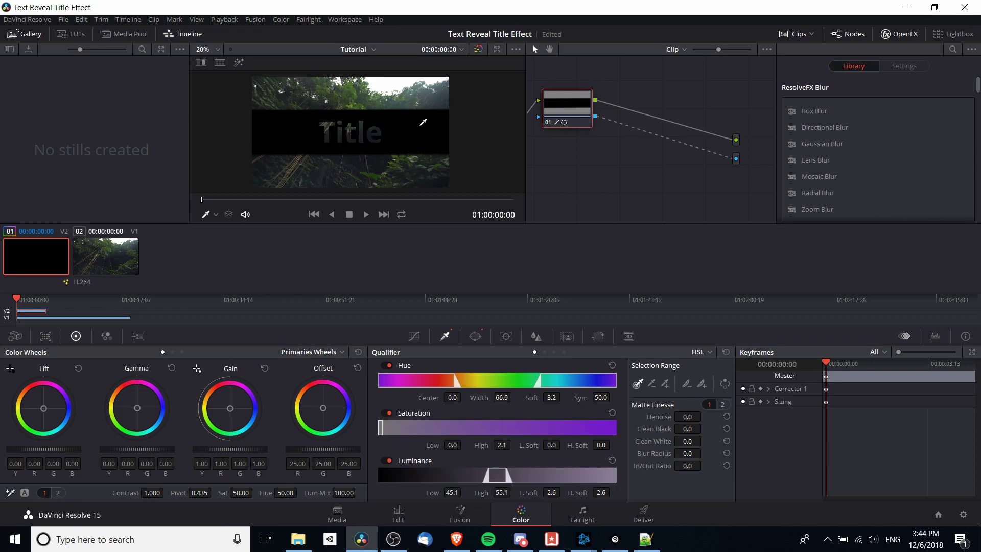
key("ctrl+z")
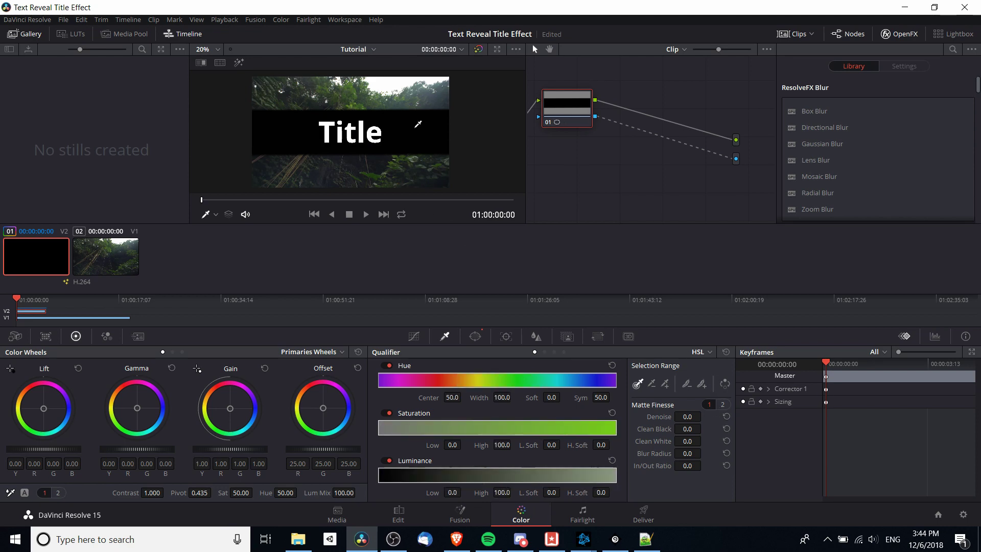
left_click(417, 125)
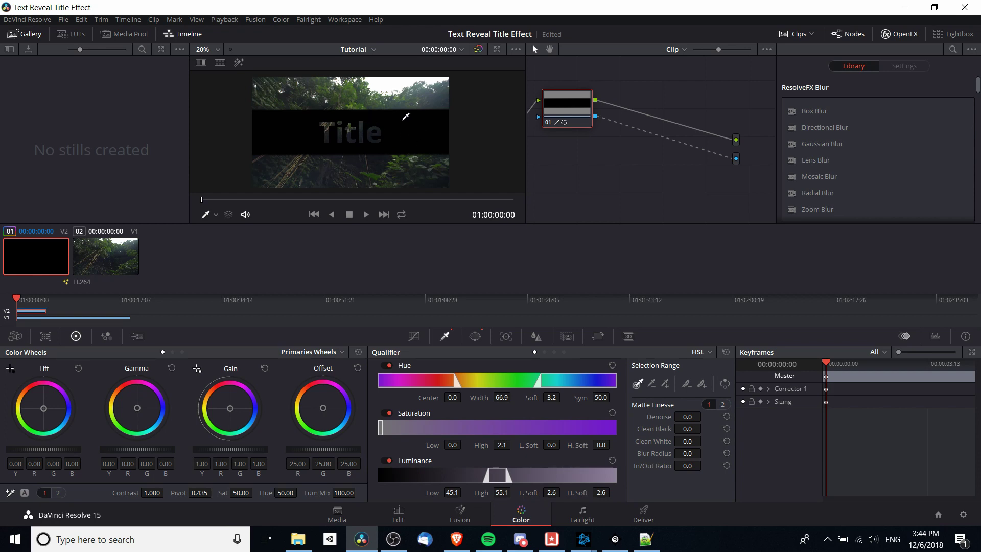
left_click(725, 384)
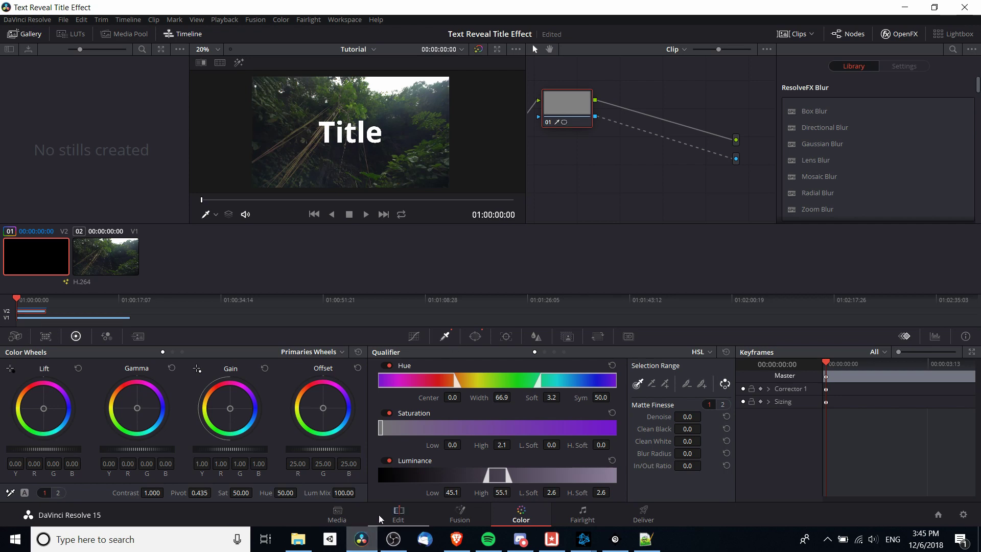
On the Edit page, show the Inspector's Video settings and drag the title's Position Y upward
left_click(396, 515)
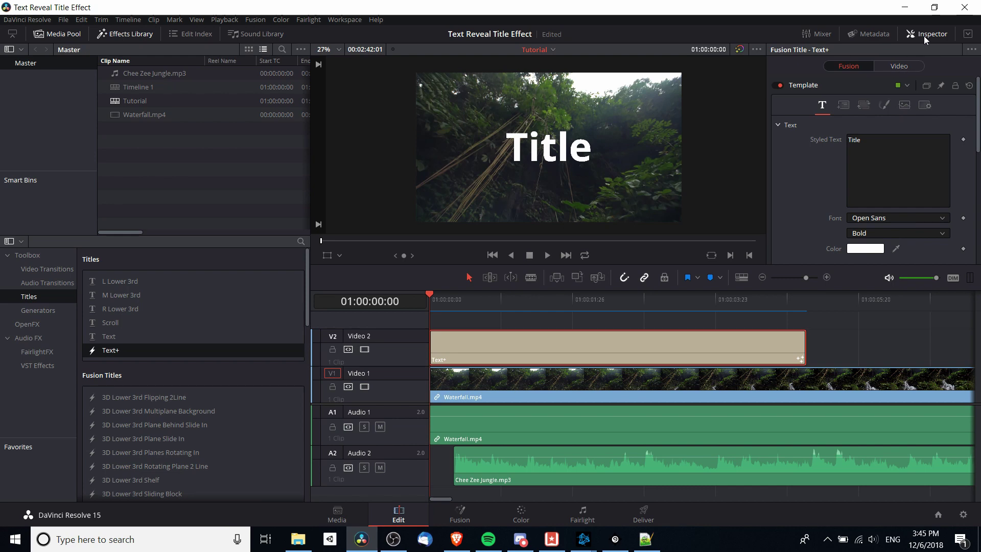
left_click(904, 69)
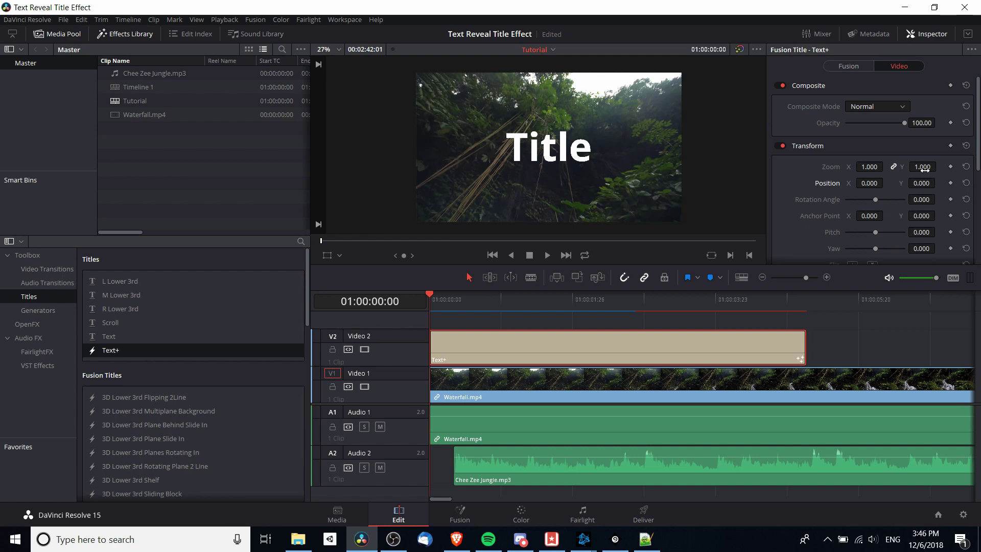
mouse_move(921, 183)
left_mouse_down()
mouse_move(938, 182)
mouse_move(897, 187)
mouse_move(940, 182)
left_mouse_up()
scroll(559, 120, "up", 2)
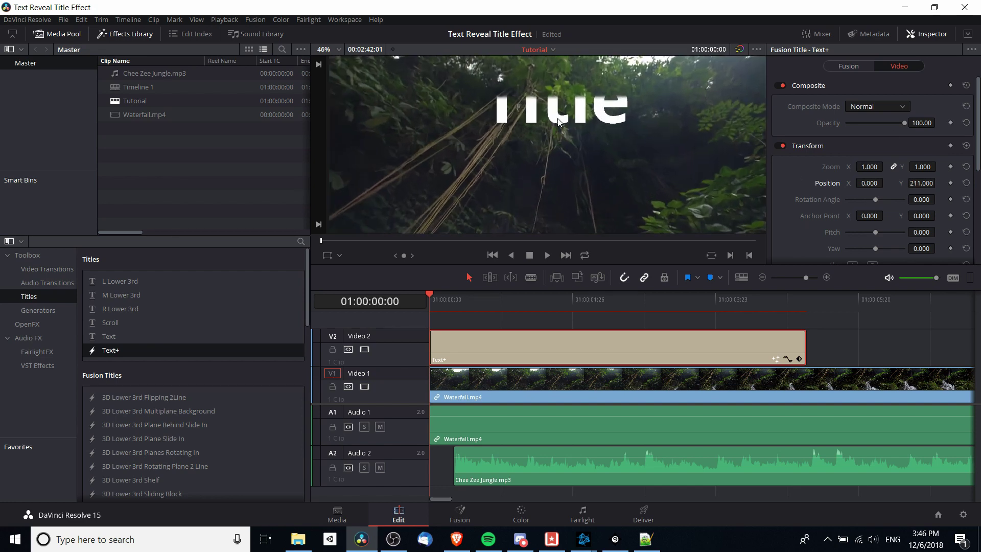
scroll(560, 120, "up", 1)
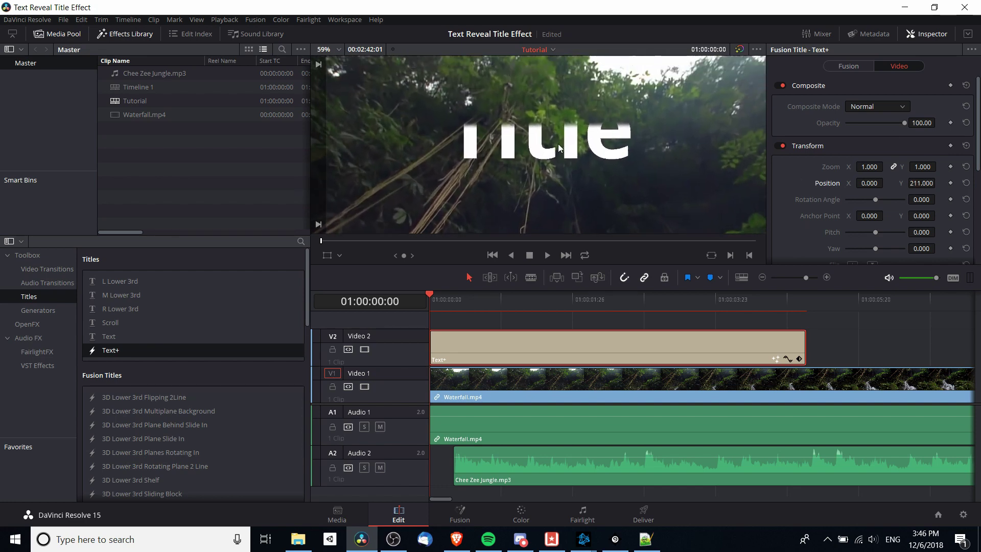
left_click_drag(555, 149, 547, 192)
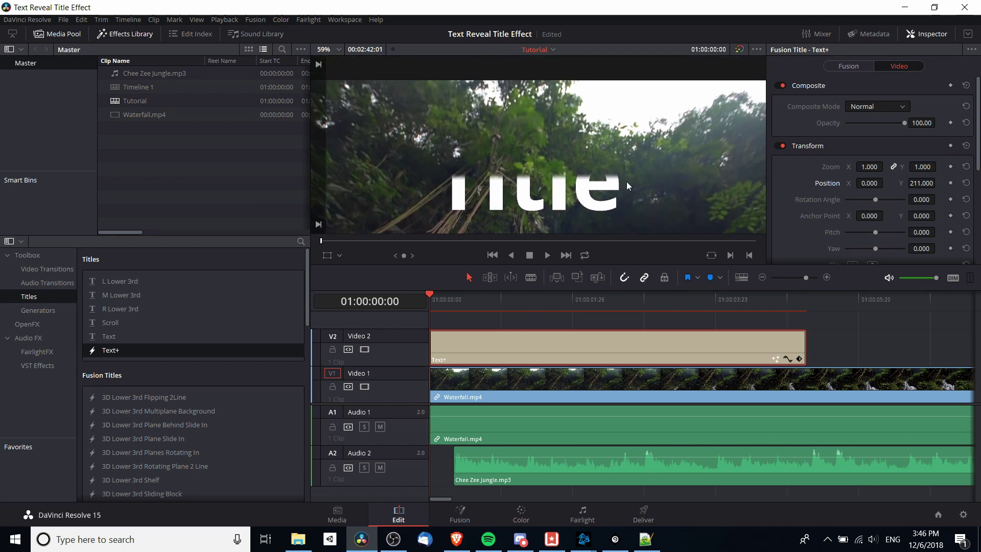
Try raising and lowering Position Y further, then undo it back to 0
left_click_drag(938, 182, 947, 182)
scroll(645, 182, "down", 2)
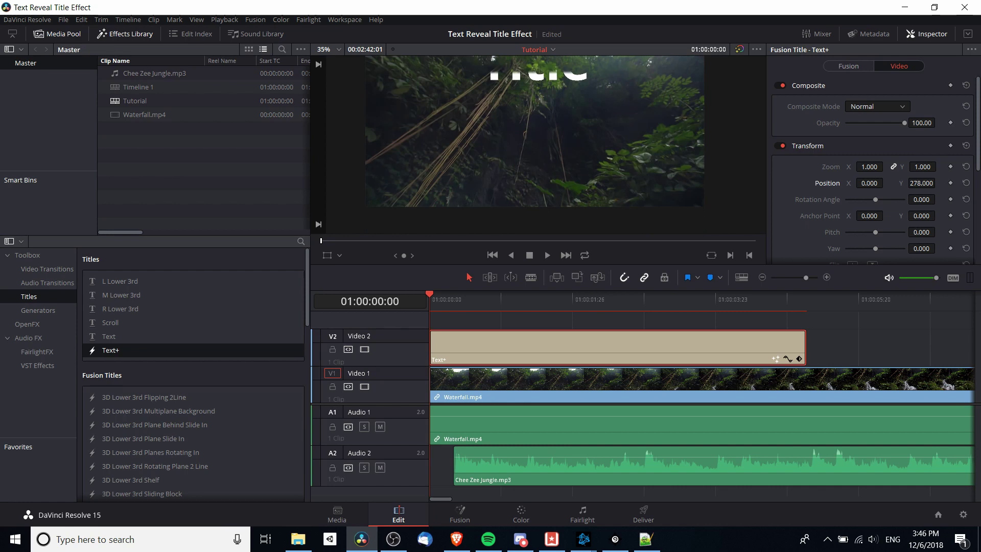
left_click_drag(922, 183, 878, 182)
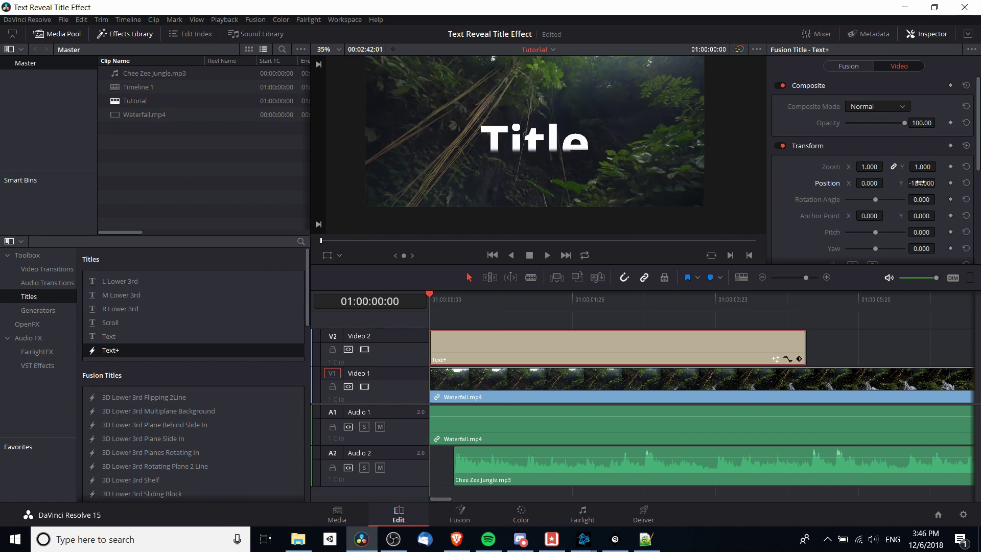
key("ctrl+z")
scroll(547, 190, "down", 1)
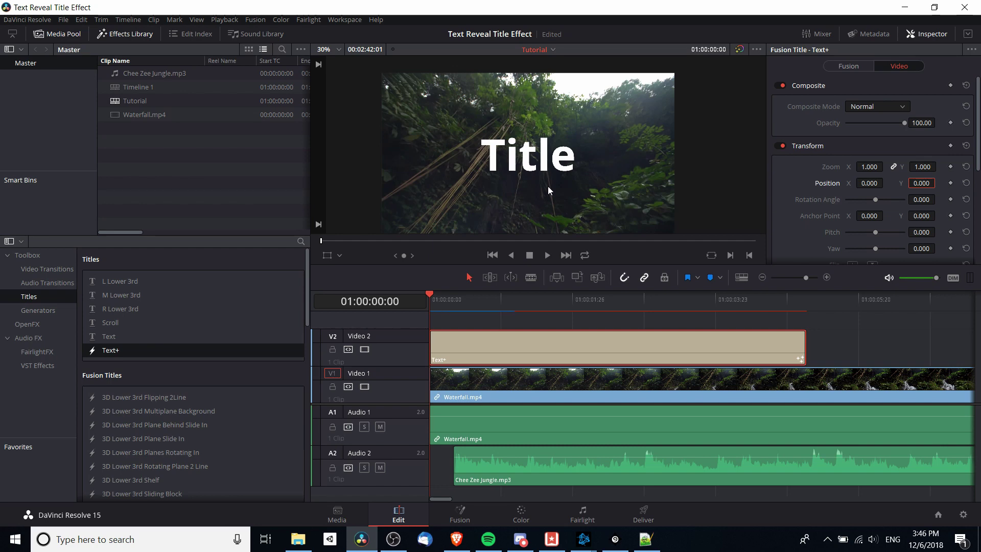
scroll(522, 164, "down", 1)
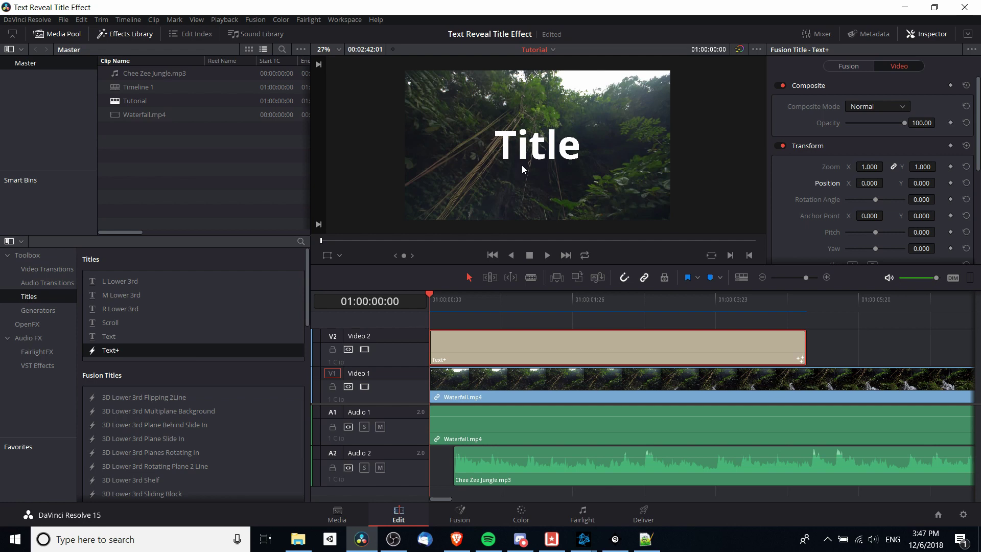
Keyframe Position Y at -400 on the first frame, show the keyframe track, and move to 01:00:00:24
left_click(926, 184)
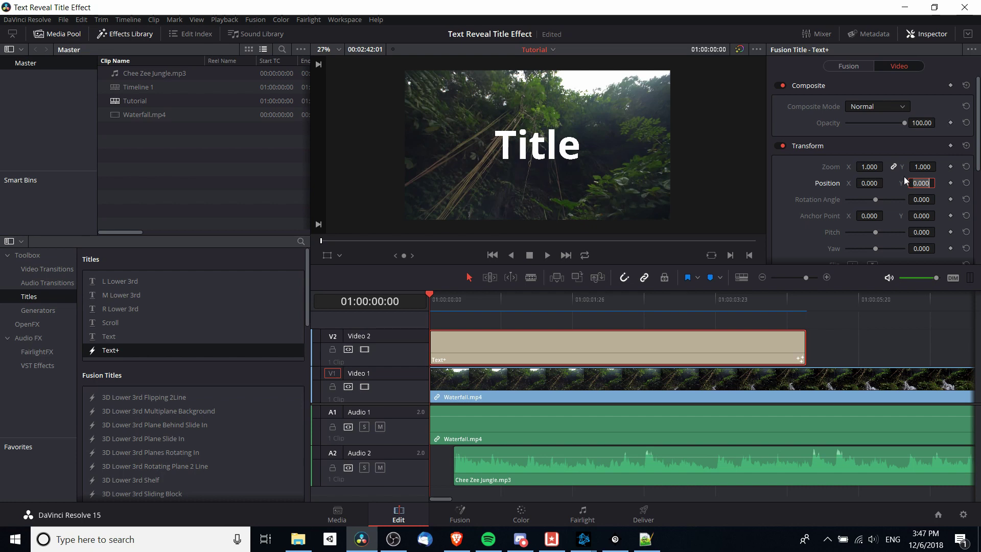
type("-400")
key("Return")
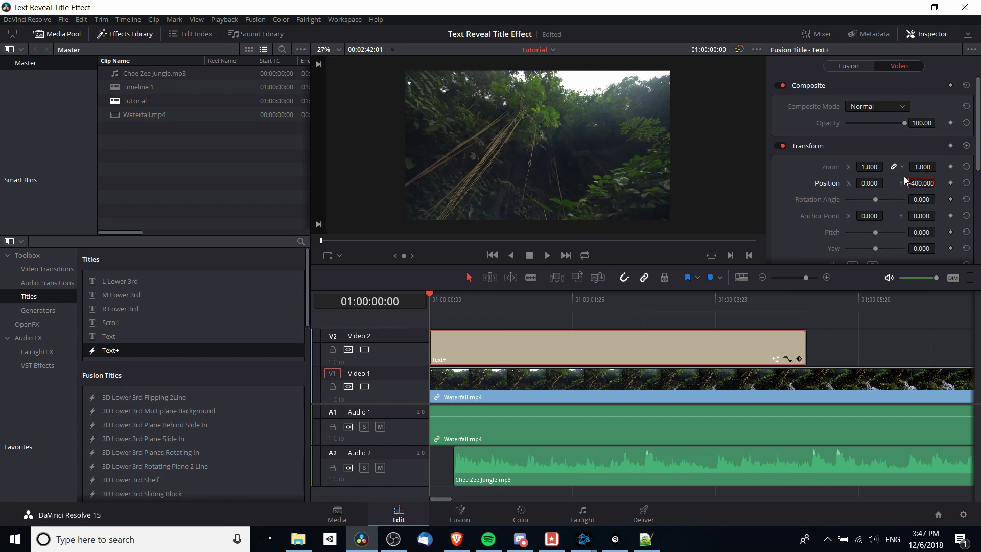
left_click(950, 182)
left_click(799, 359)
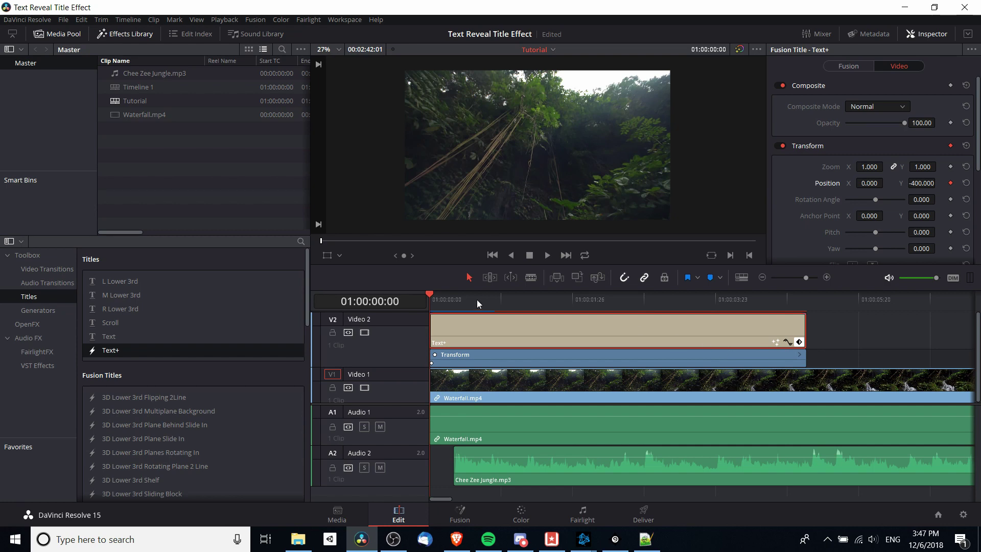
left_click_drag(454, 304, 489, 297)
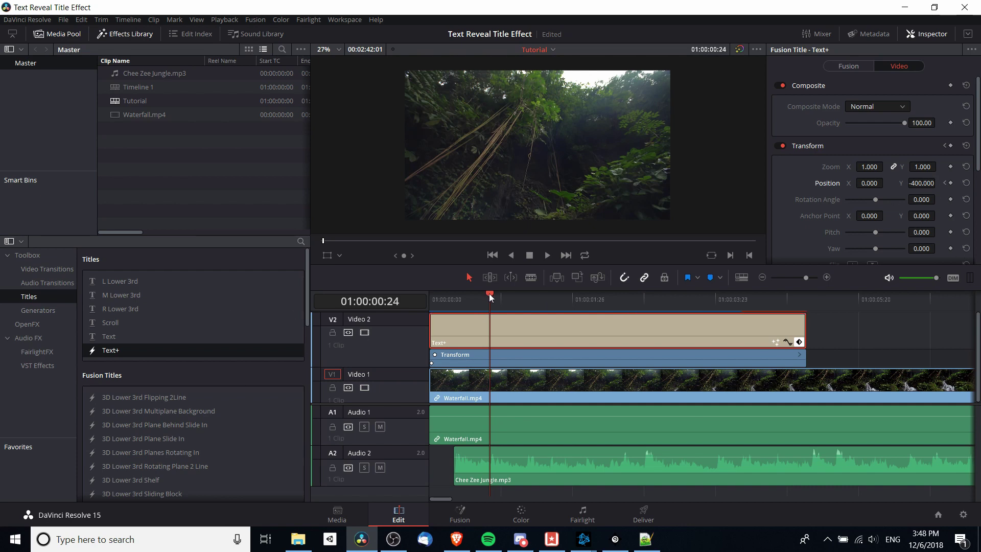
Set Position Y to 0 at 01:00:00:24 and scrub from the start to check the rise
left_click(923, 183)
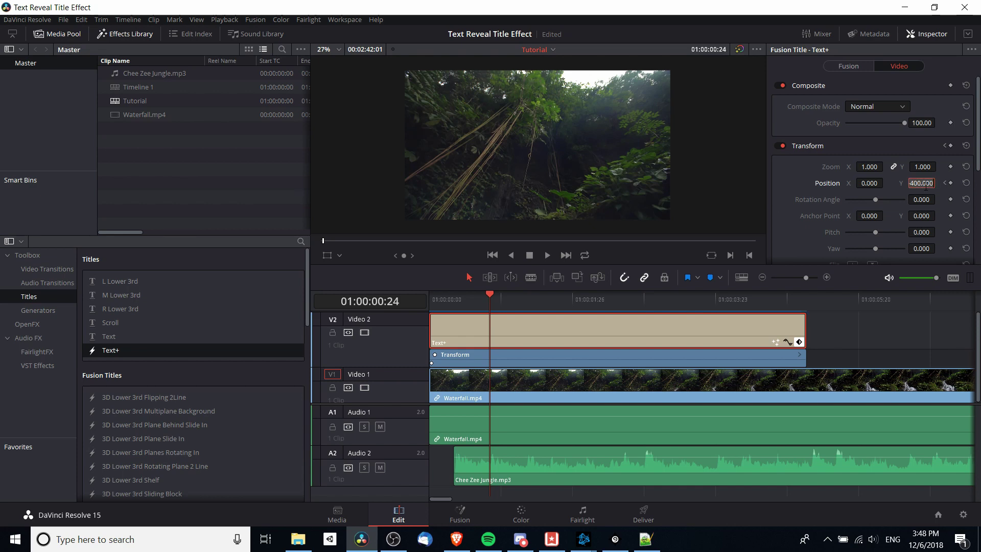
type("0")
key("Return")
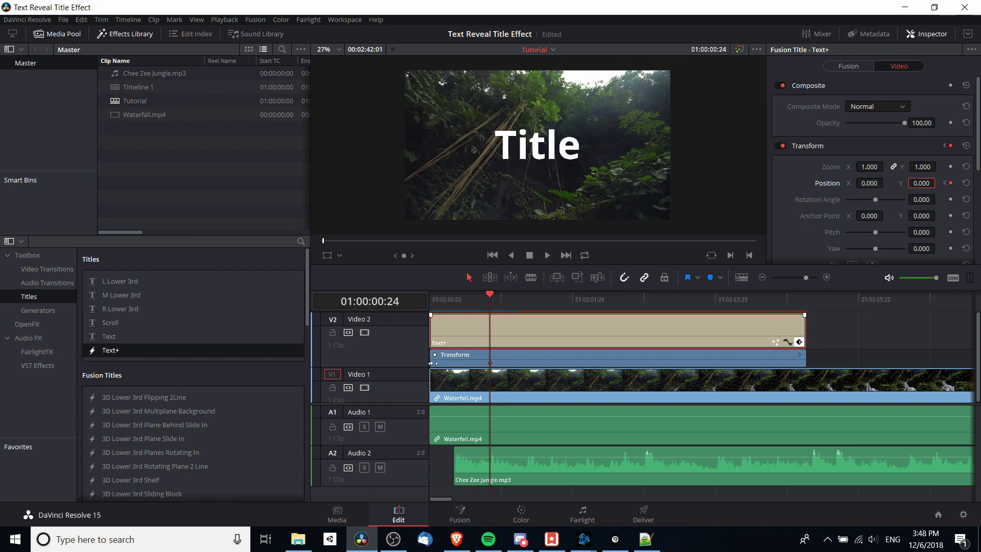
left_click(433, 299)
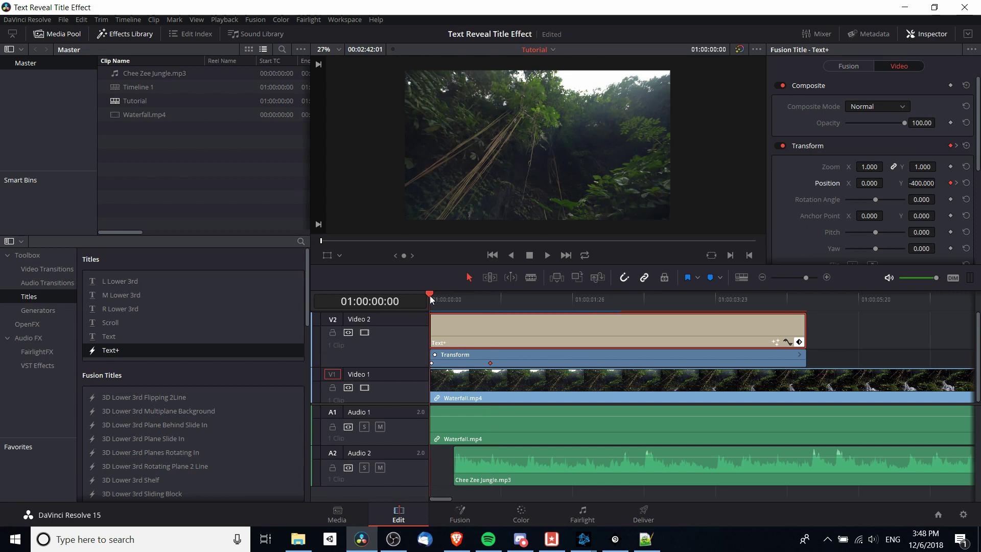
left_click_drag(432, 295, 487, 298)
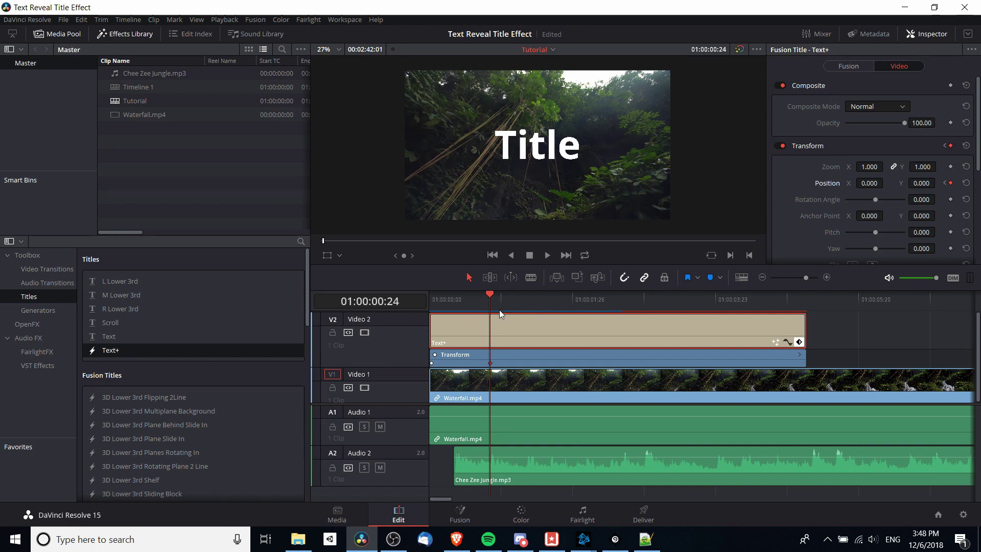
Move to 01:00:04:07 and try a Position keyframe there, then undo it
left_click_drag(487, 297, 748, 294)
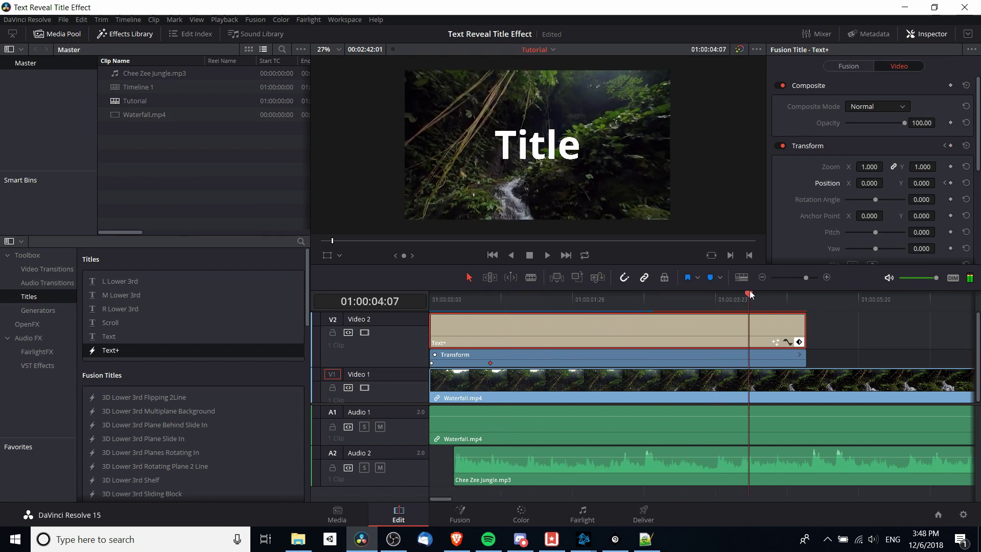
left_click(950, 183)
key("ctrl+z")
Keyframe Position Y at 400 on the title's last frame, 01:00:05:00
left_click(803, 300)
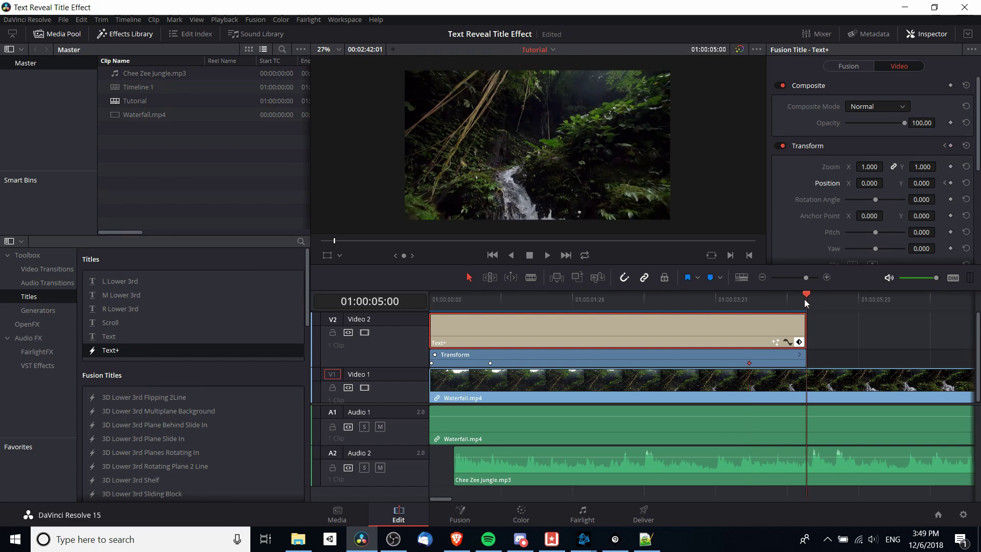
left_click(920, 182)
type("400")
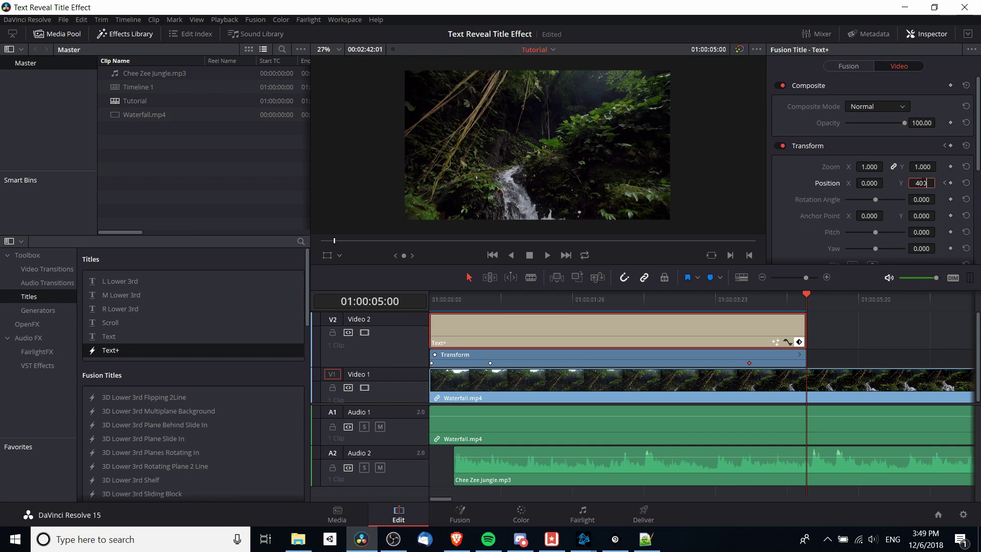
key("Return")
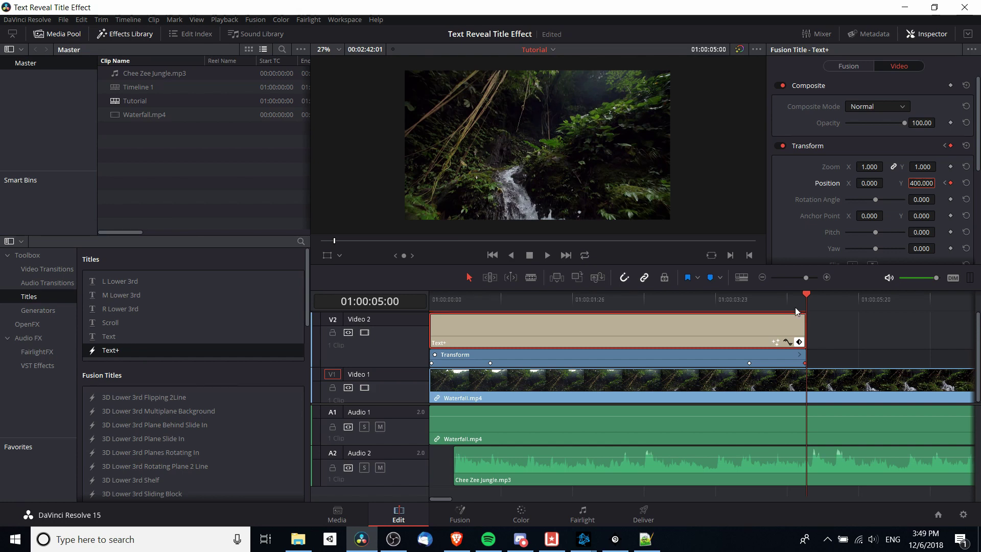
Preview the title rising out and shift the final Transform keyframe slightly earlier
left_click(748, 298)
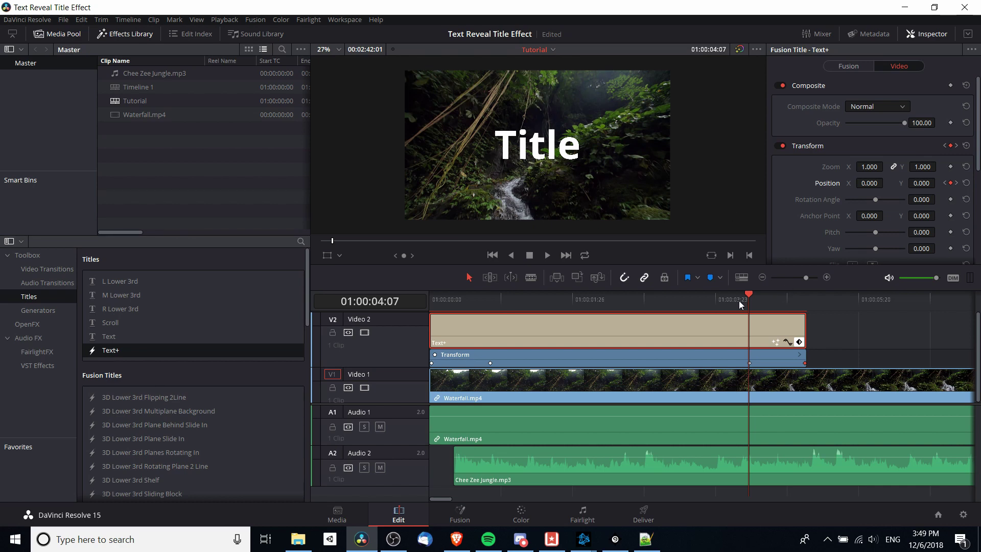
left_click_drag(753, 295, 804, 301)
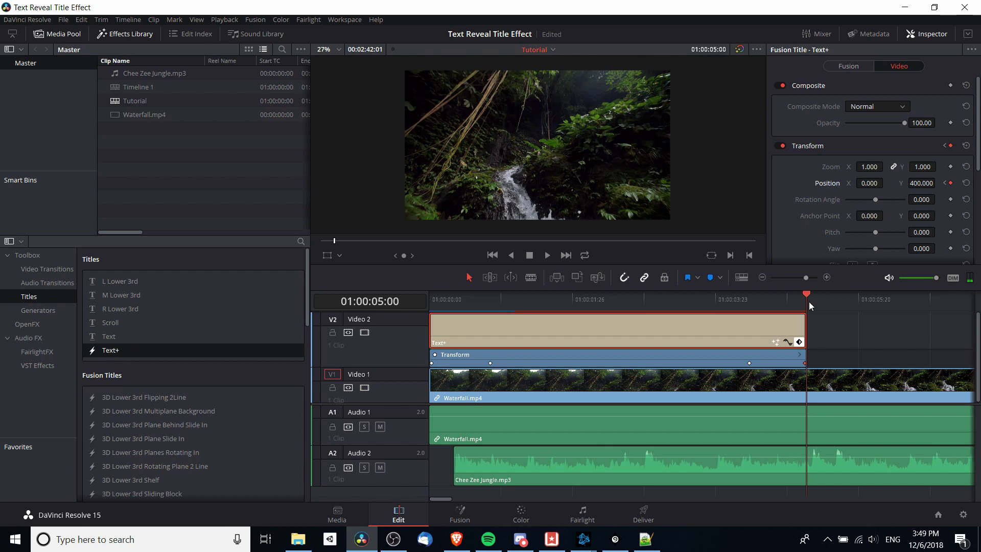
key("Left")
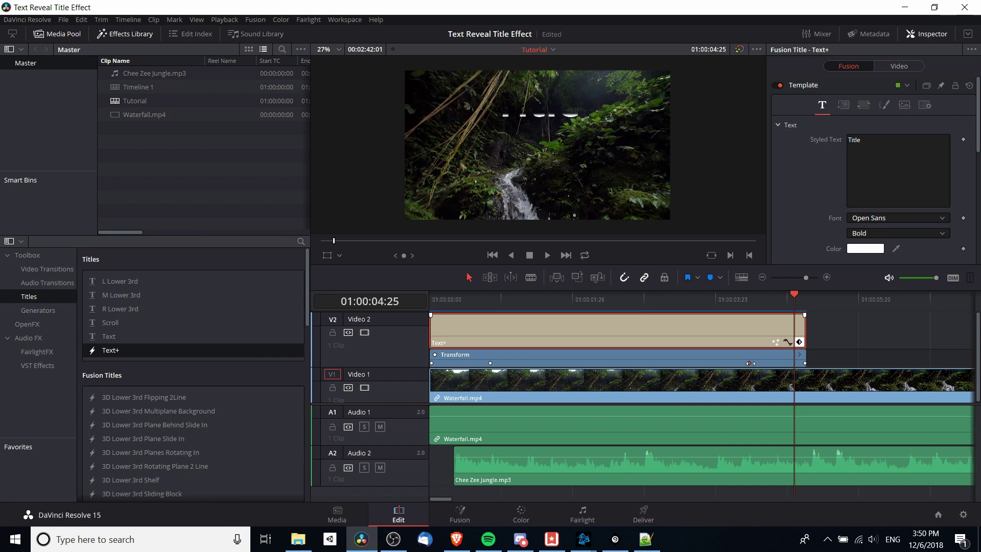
mouse_move(753, 363)
left_mouse_down()
mouse_move(722, 365)
mouse_move(749, 363)
left_mouse_up()
left_click(430, 302)
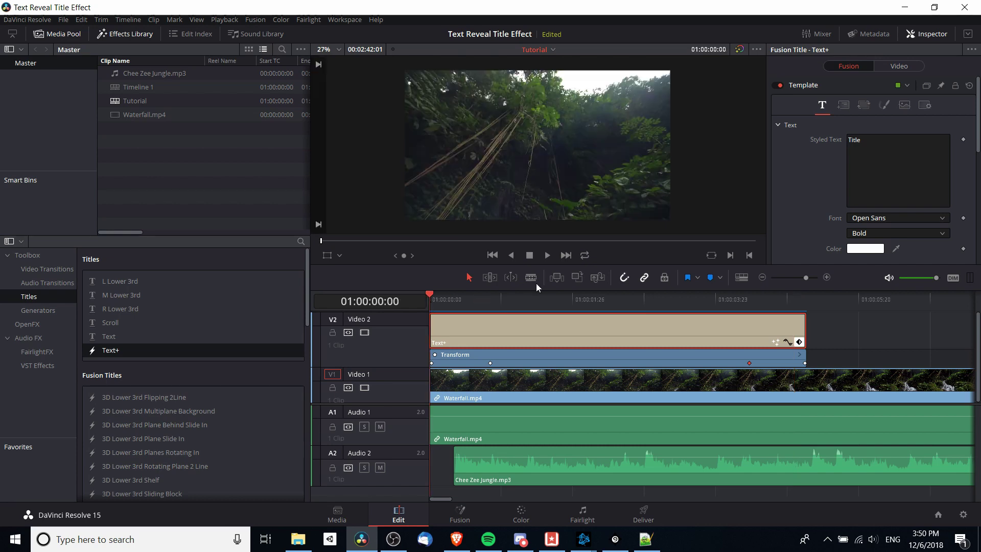
left_click(548, 256)
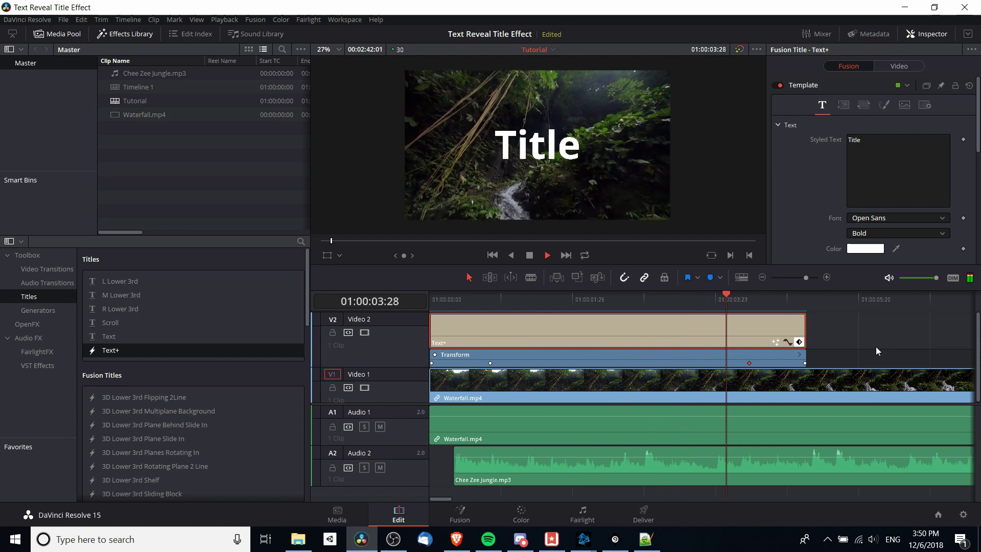
left_click(545, 256)
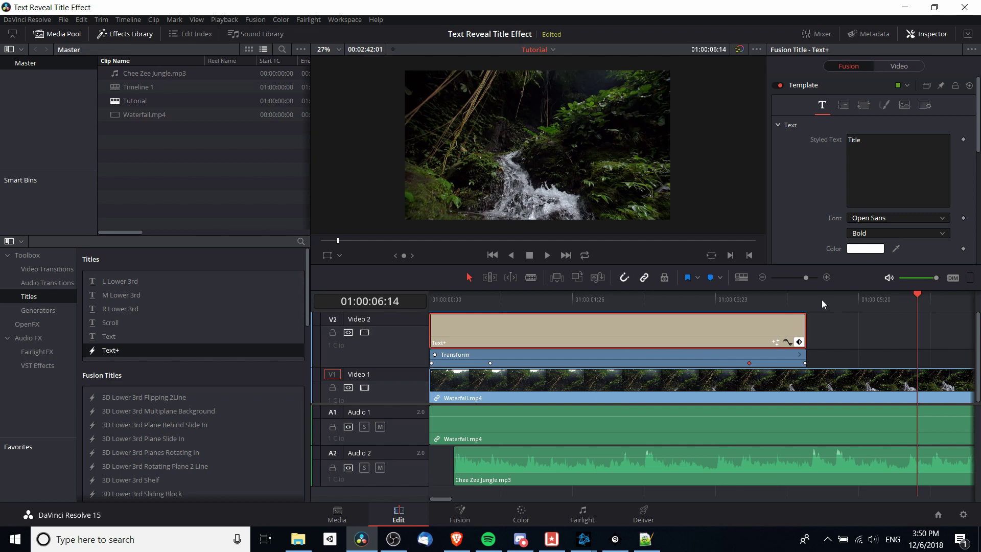
left_click_drag(749, 301, 547, 302)
left_click_drag(436, 310, 496, 304)
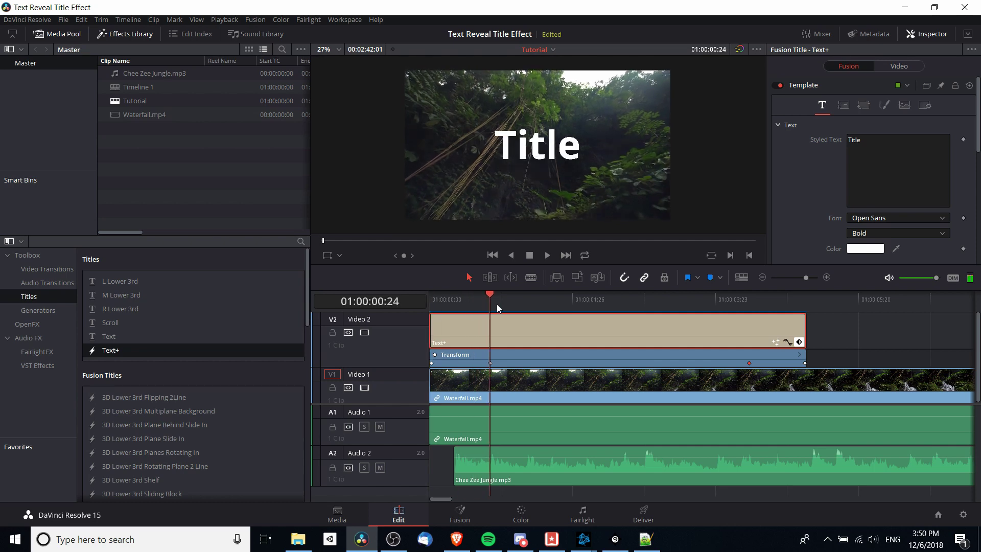
Replace the title's styled text with 'Jungle Rumble'
left_click(887, 150)
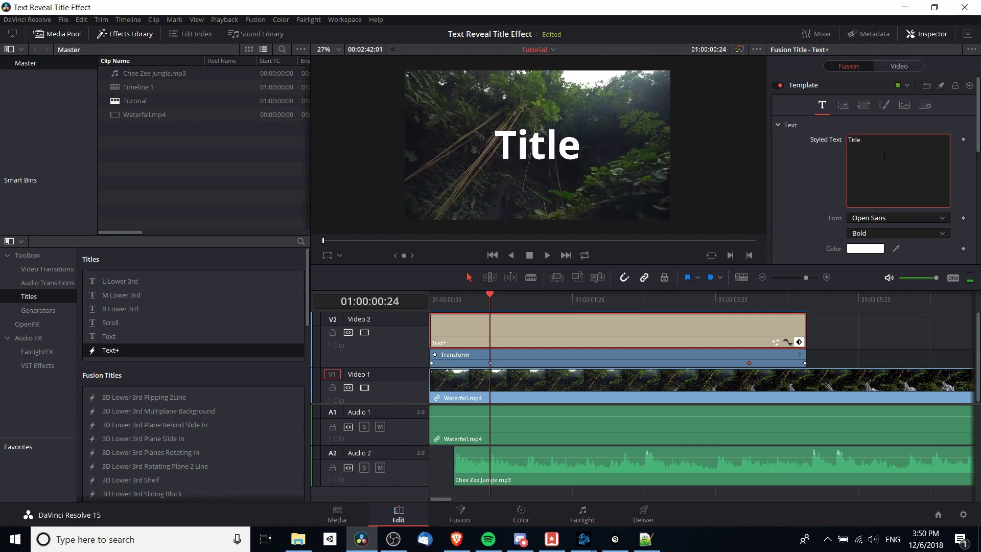
key("ctrl+a")
type("Jungle Rumble")
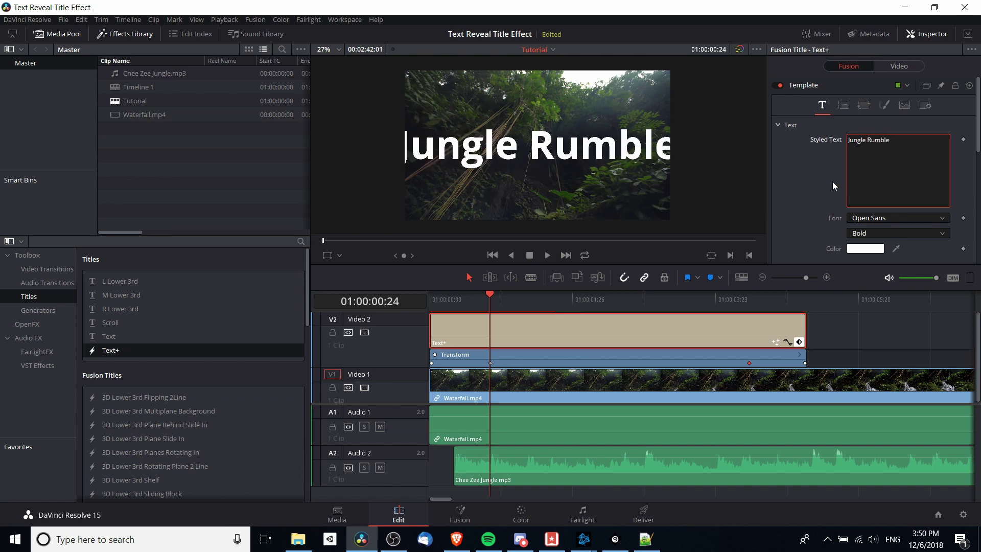
scroll(832, 184, "down", 2)
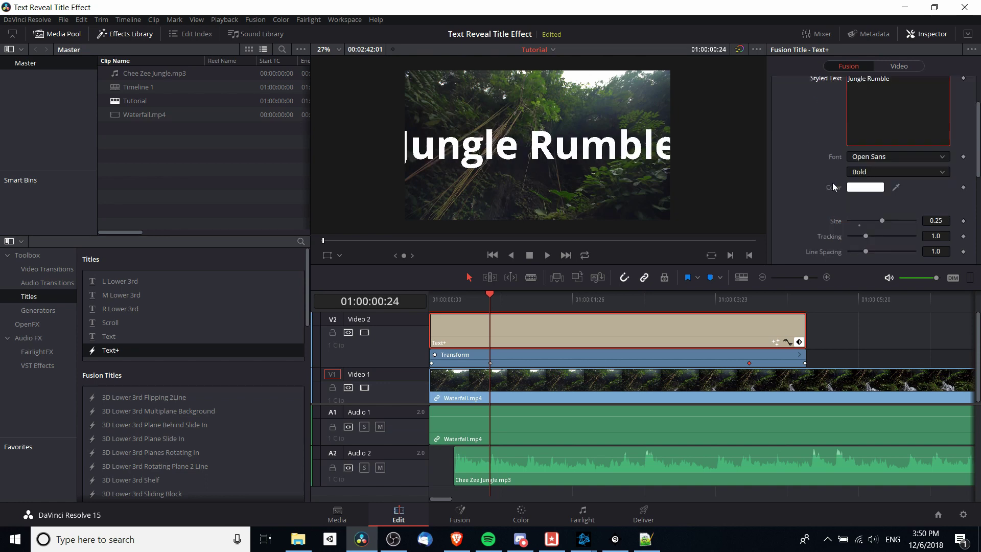
Shrink the text size to 0.2 and set the font to Jungle Fever NF
left_click(935, 220)
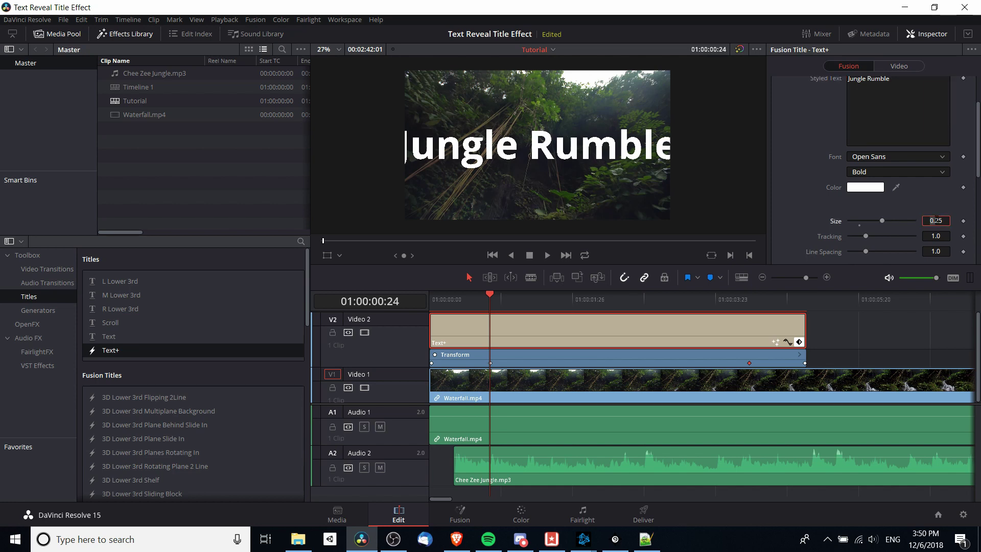
key("BackSpace")
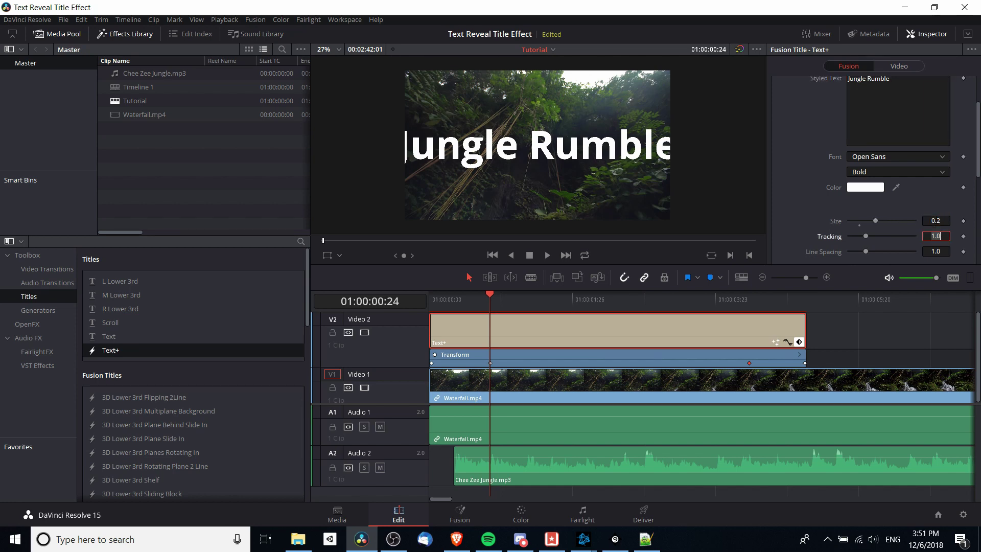
left_click(939, 236)
left_click(804, 162)
left_click(908, 158)
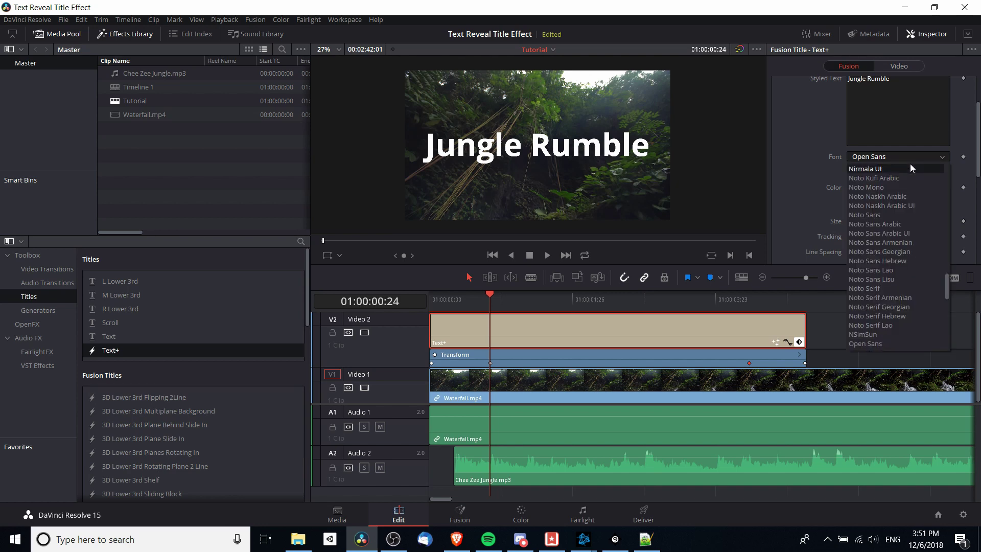
scroll(899, 183, "up", 10)
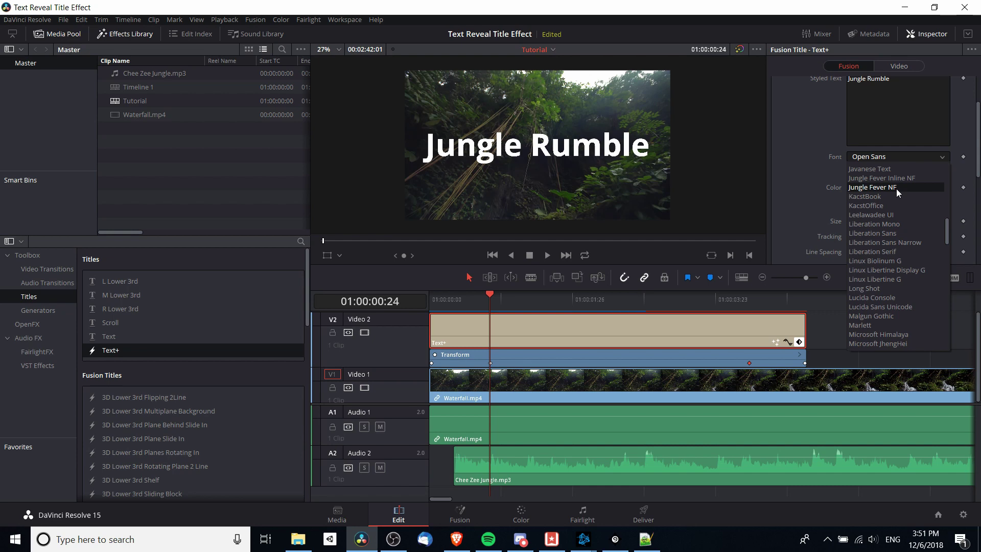
left_click(897, 190)
Set the title's text size to 0.15
left_click(935, 221)
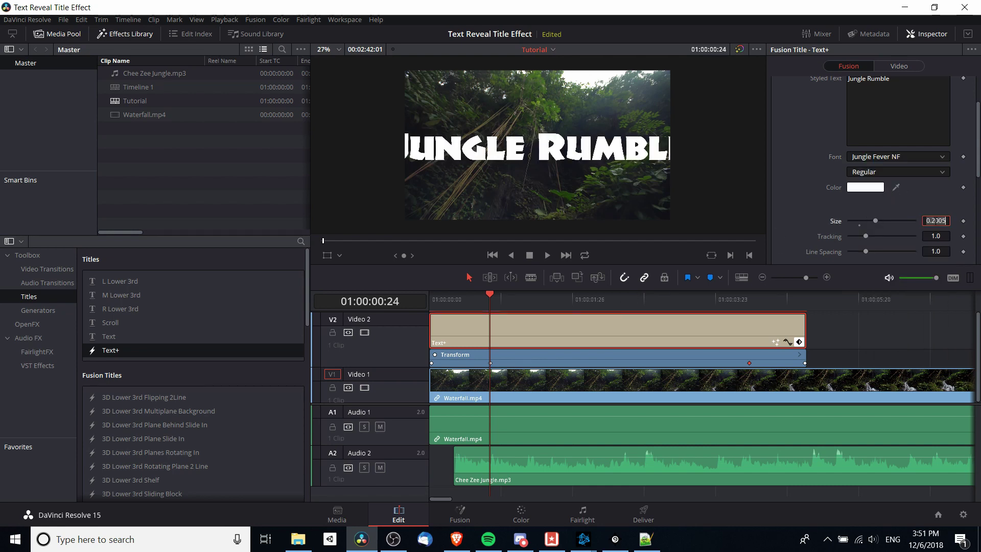
key("BackSpace")
key("BackSpace")
key("BackSpace")
key("BackSpace")
key("BackSpace")
key("BackSpace")
type("0.15")
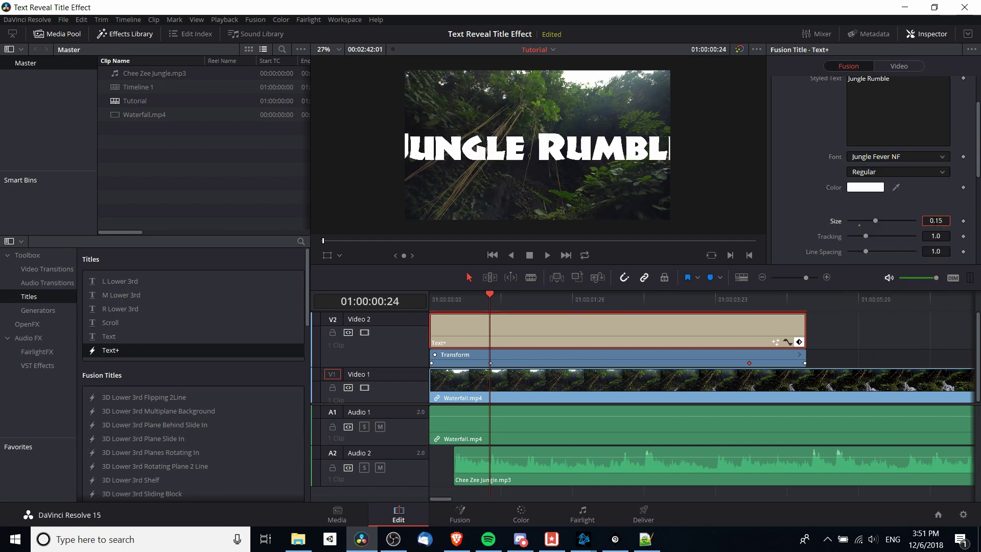
key("BackSpace")
key("BackSpace")
type("2")
key("BackSpace")
type("15")
key("Tab")
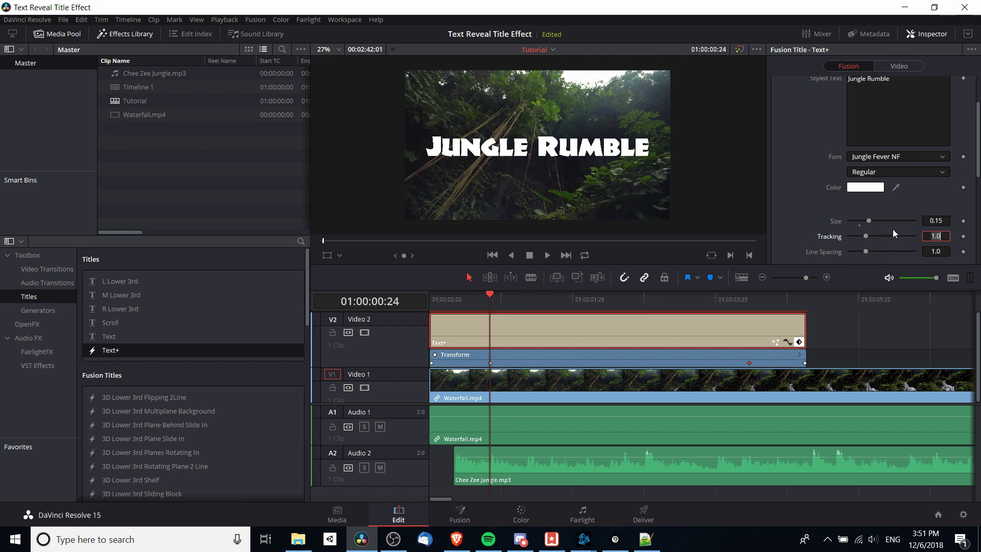
Check the finished title in Timeline 1, then return to the Tutorial timeline
left_click(552, 297)
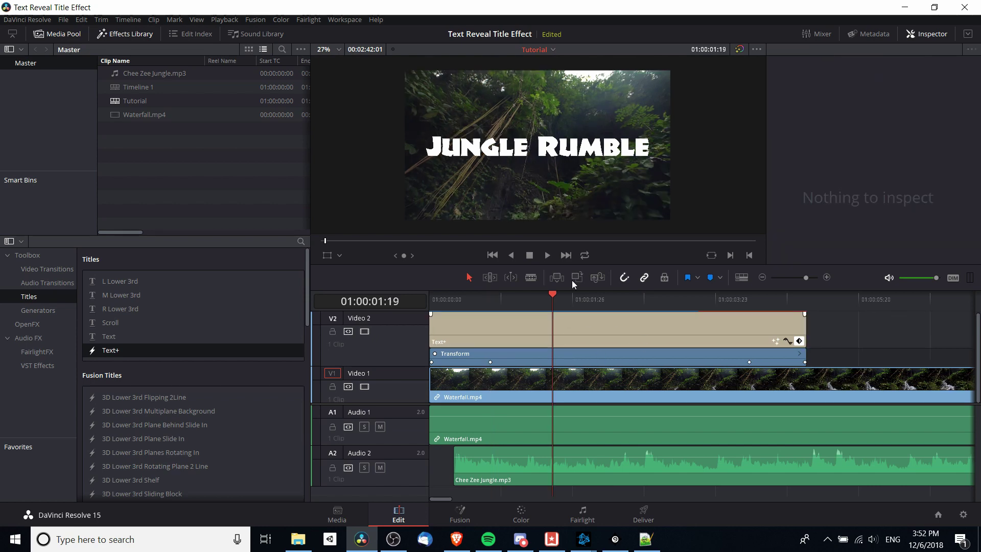
left_click(555, 49)
left_click(550, 68)
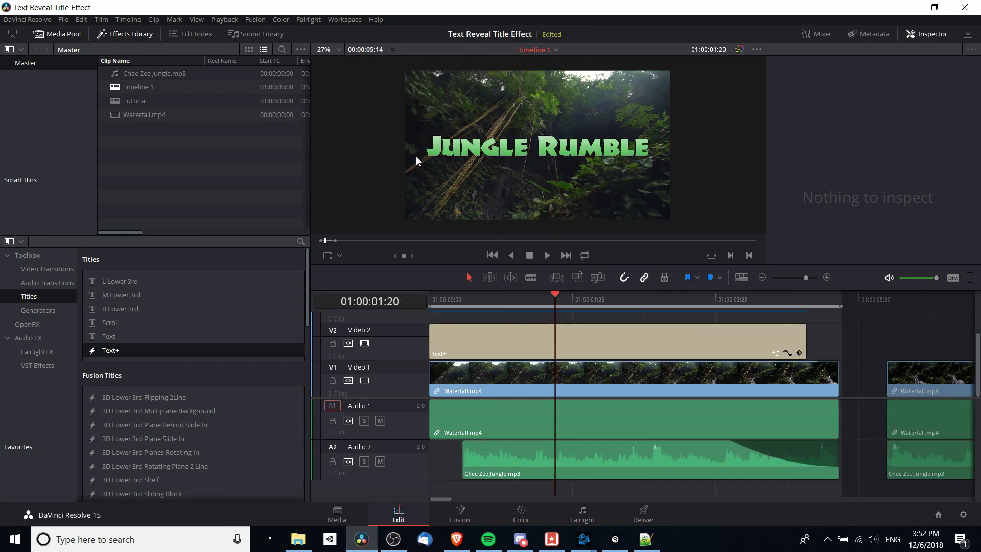
left_click(556, 50)
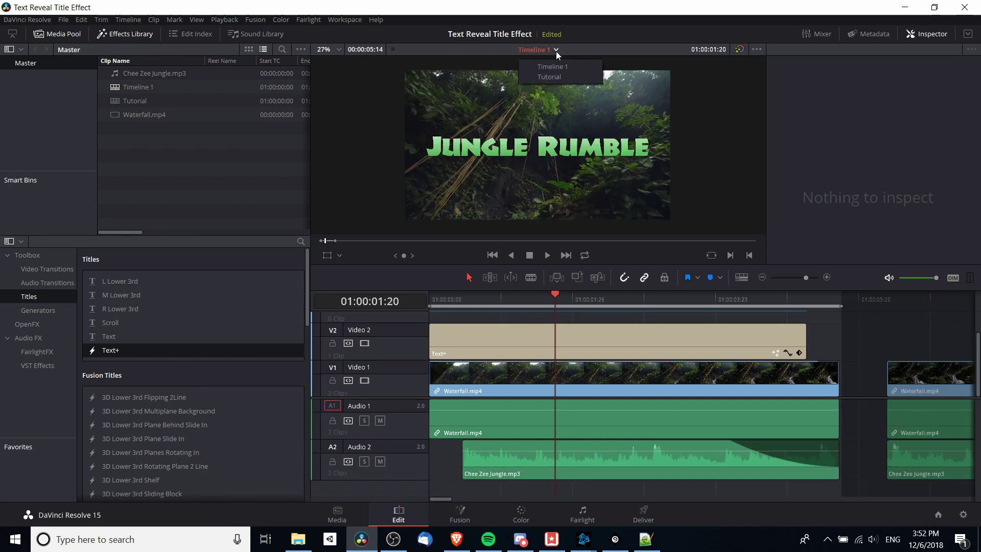
left_click(555, 75)
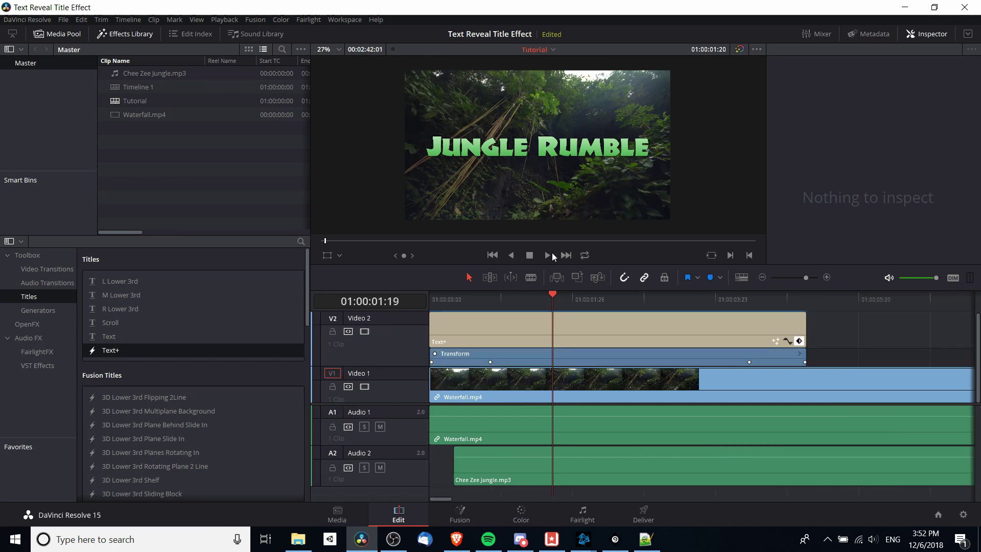
Select the Text+ title clip to edit it in the Inspector
left_click(583, 330)
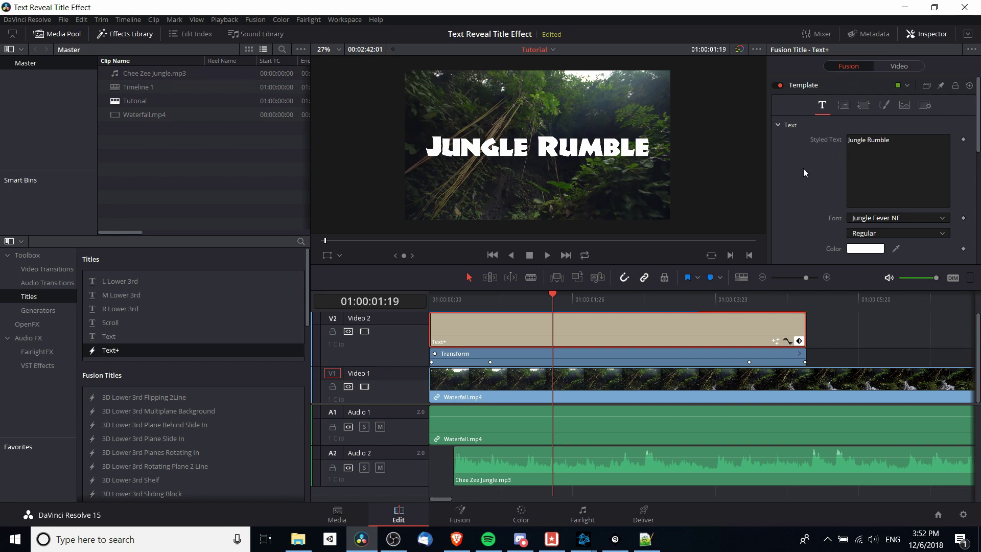
scroll(802, 166, "down", 4)
scroll(804, 164, "up", 4)
Change the title shading to Gradient with a medium green start colour
left_click(885, 104)
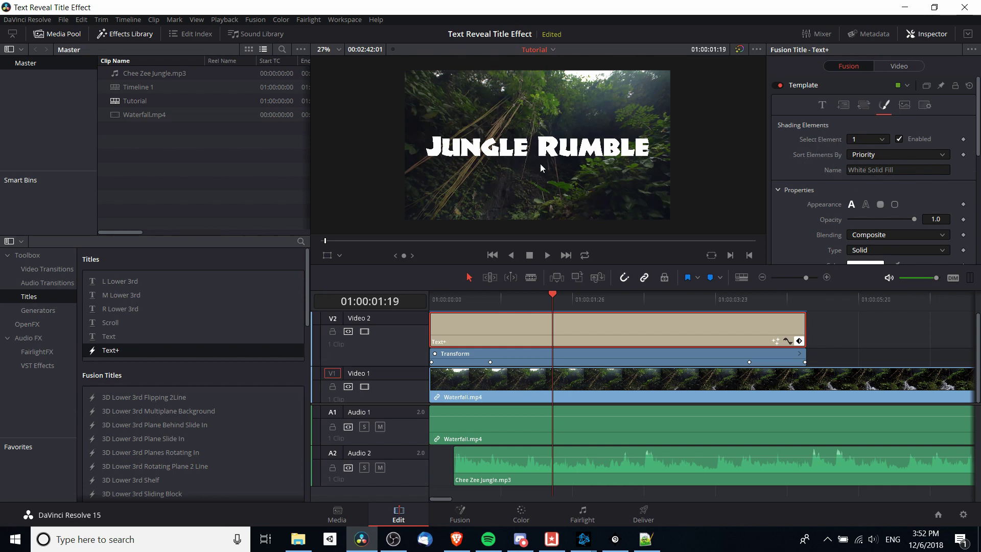
scroll(793, 175, "down", 1)
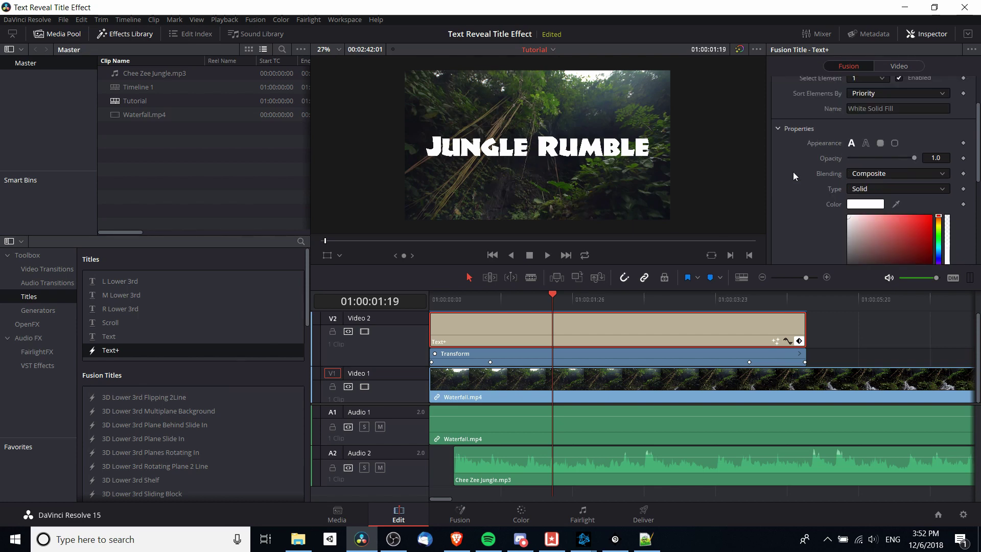
scroll(801, 179, "down", 1)
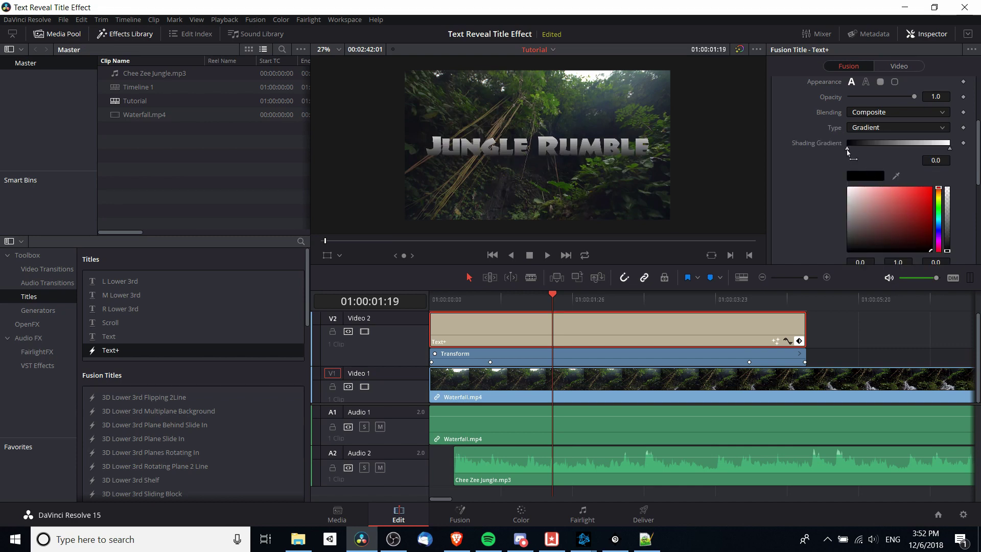
left_click(938, 208)
mouse_move(924, 205)
left_mouse_down()
mouse_move(923, 216)
mouse_move(906, 216)
left_mouse_up()
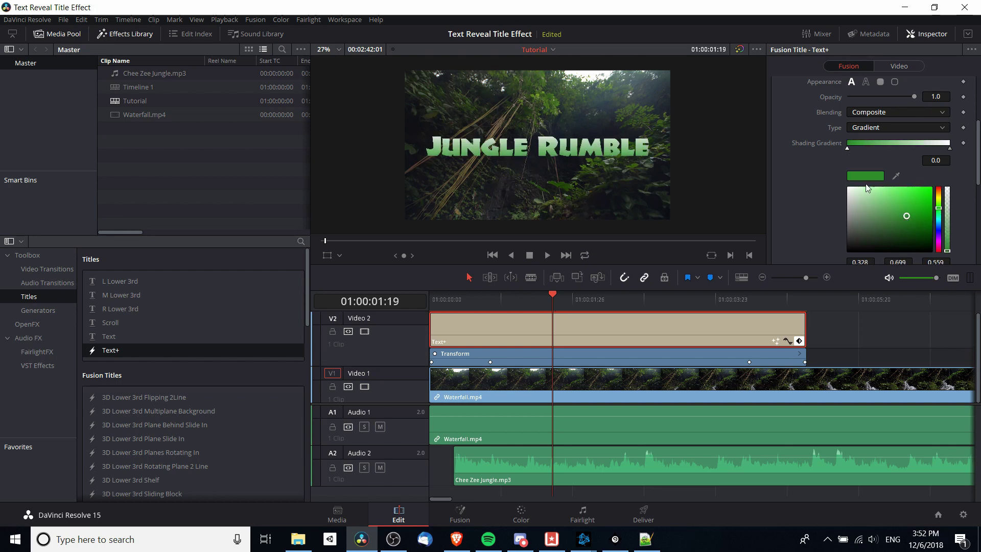
Make the gradient's end stop light green and return the playhead to the start
left_click(949, 148)
left_click_drag(893, 202, 878, 199)
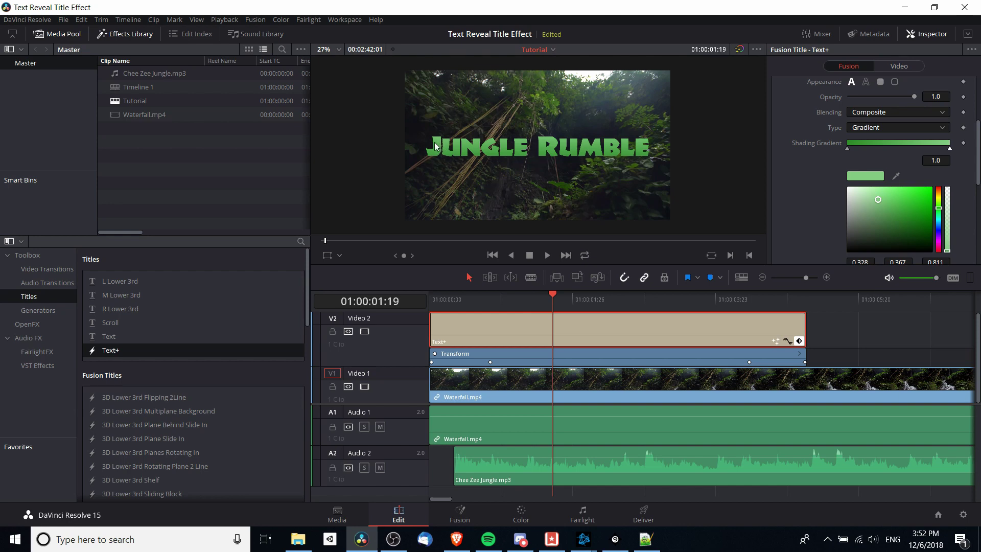
key("Home")
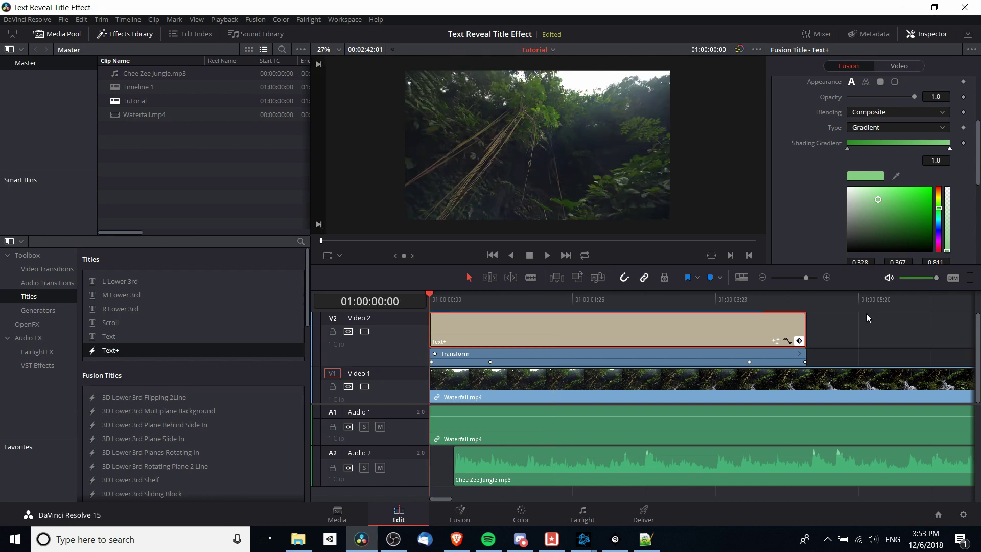